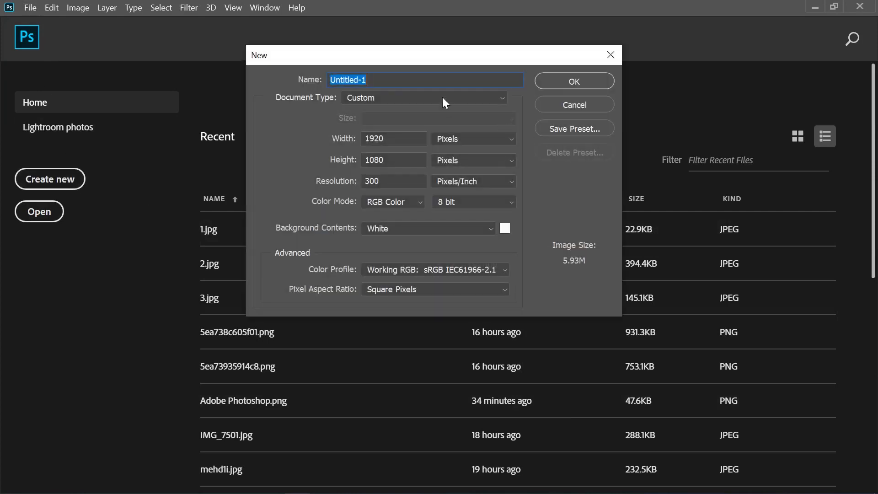
# Create a 1000 x 1000 pixel document from the Art & Illustration preset with transparent background contents.
pyautogui.click(435, 98)
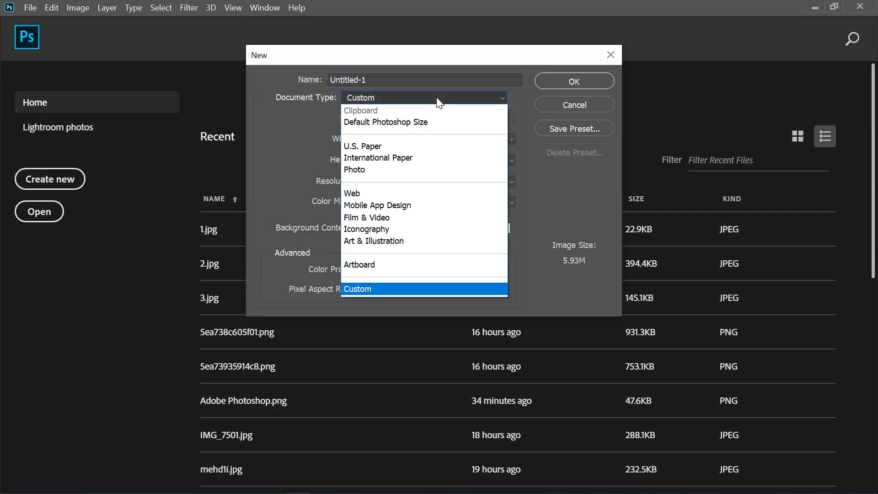
pyautogui.click(431, 243)
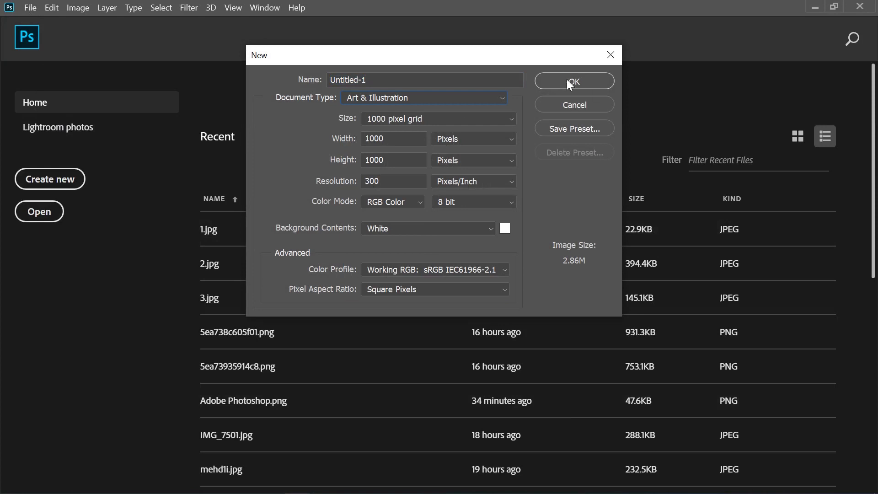
pyautogui.click(482, 229)
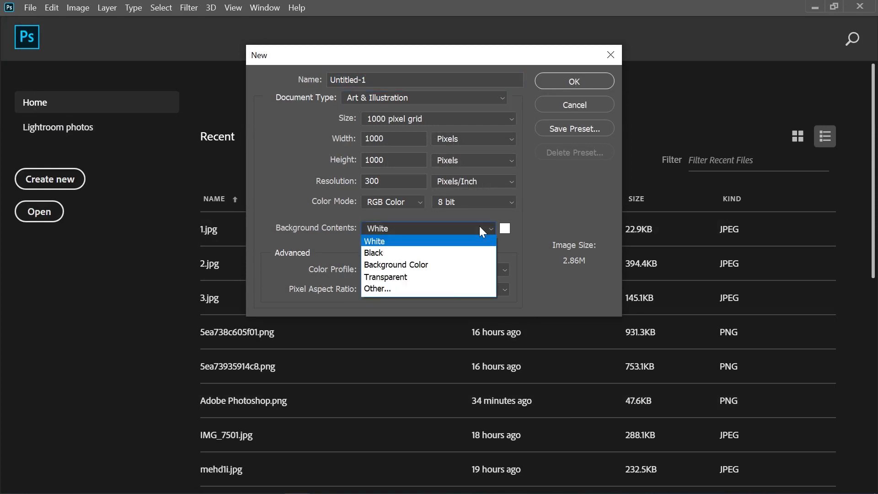
pyautogui.click(431, 277)
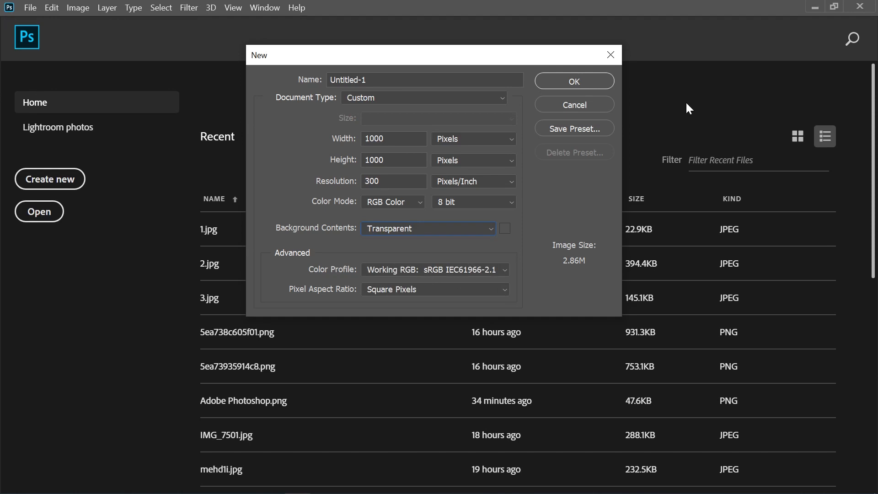
pyautogui.click(556, 83)
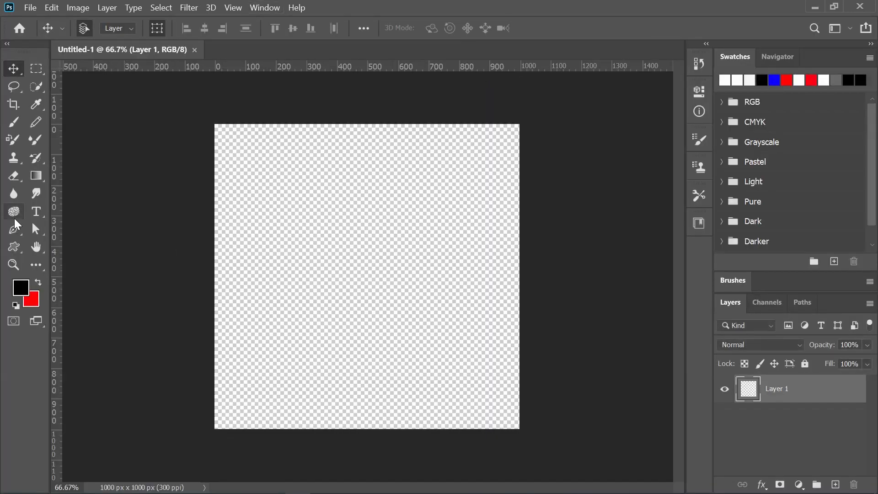
# Draw a rounded rectangle about 979 x 286 px across the lower part of the canvas.
pyautogui.click(11, 246)
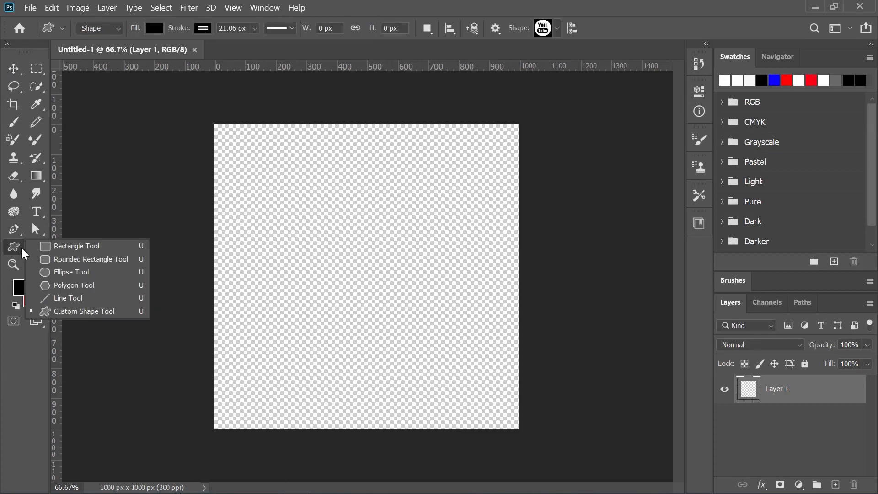
pyautogui.click(64, 259)
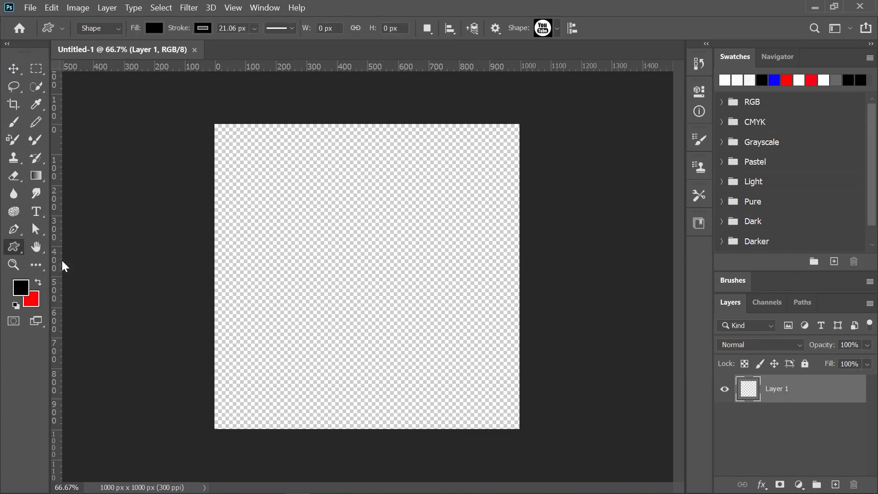
pyautogui.moveTo(228, 312); pyautogui.dragTo(524, 397)
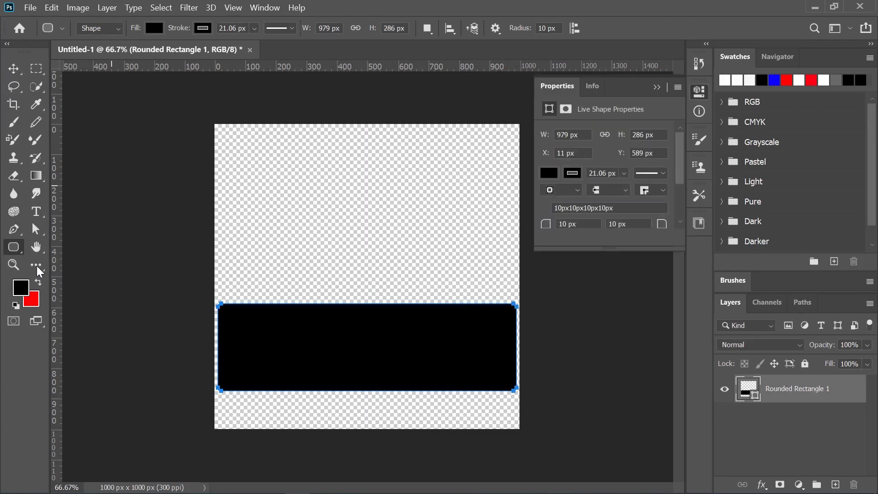
# Fill the rounded rectangle with red and remove its stroke.
pyautogui.click(549, 174)
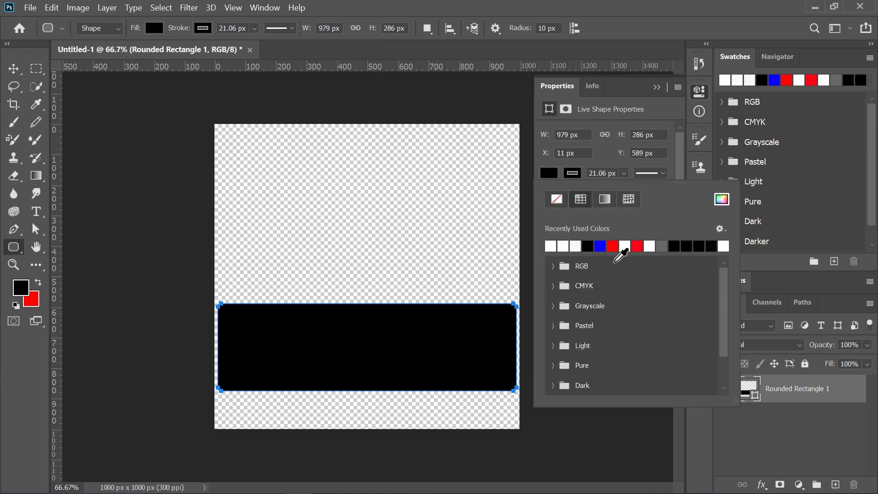
pyautogui.click(615, 247)
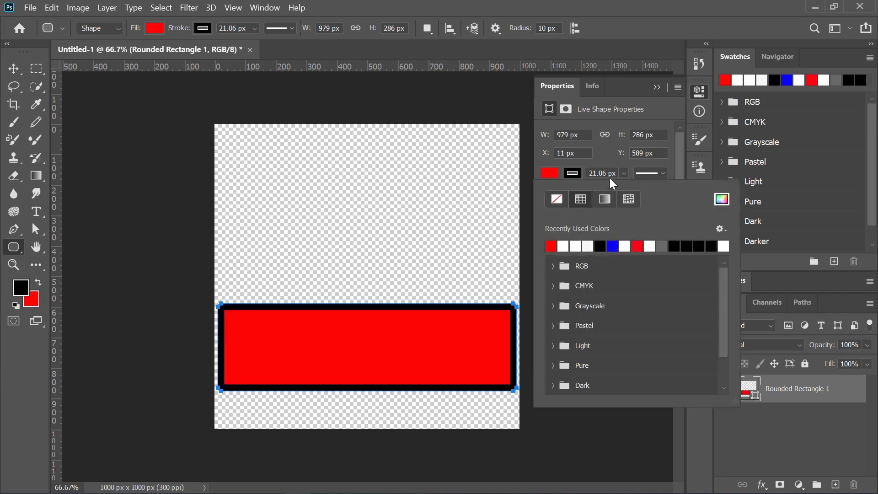
pyautogui.click(572, 173)
pyautogui.click(572, 173)
pyautogui.click(556, 200)
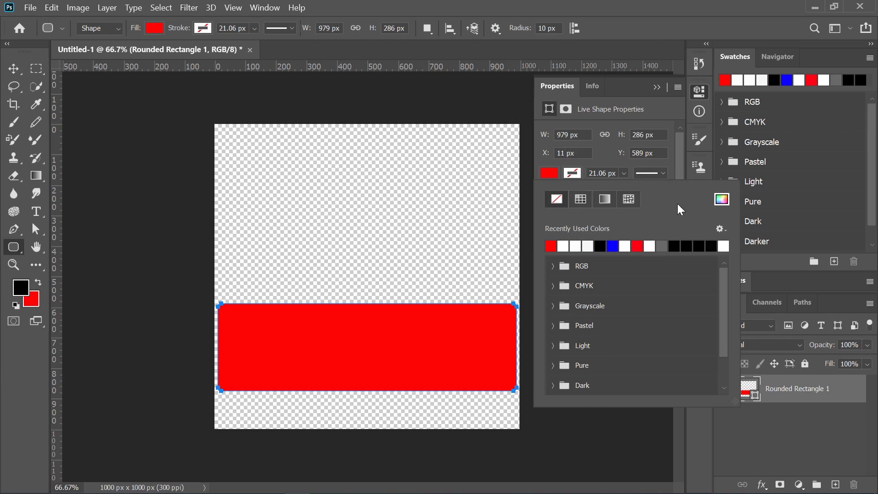
pyautogui.click(657, 87)
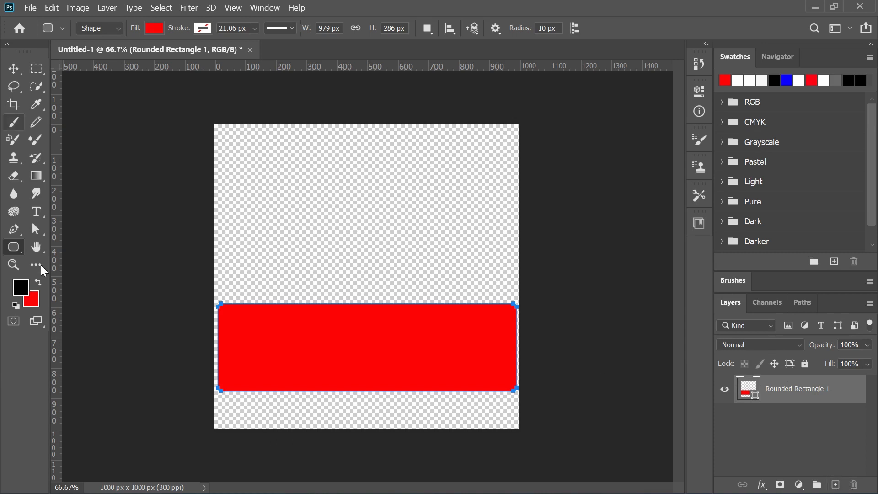
# Draw a circle about 378 px in diameter over the left half of the red rectangle with the Ellipse Tool.
pyautogui.rightClick(11, 244)
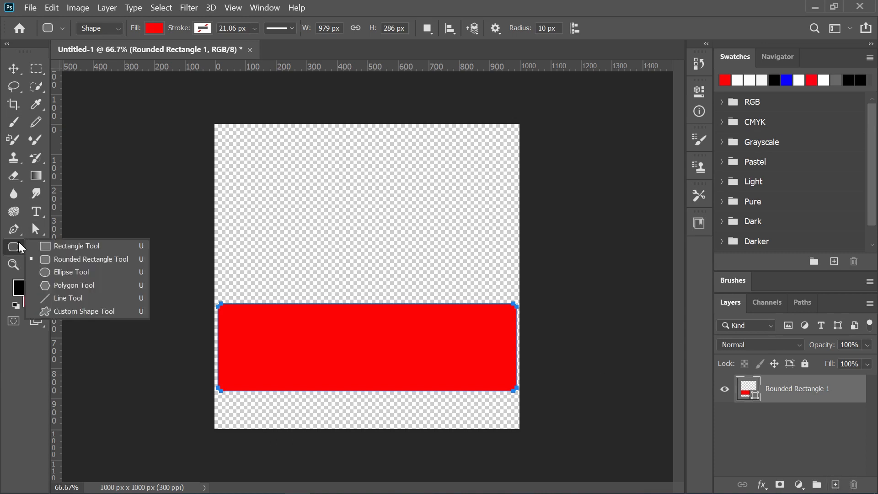
pyautogui.click(48, 273)
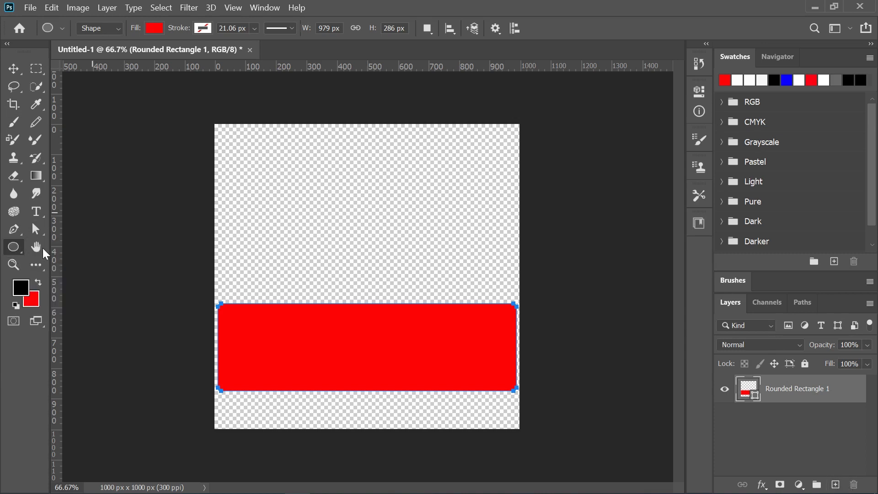
pyautogui.moveTo(252, 288); pyautogui.dragTo(377, 435)
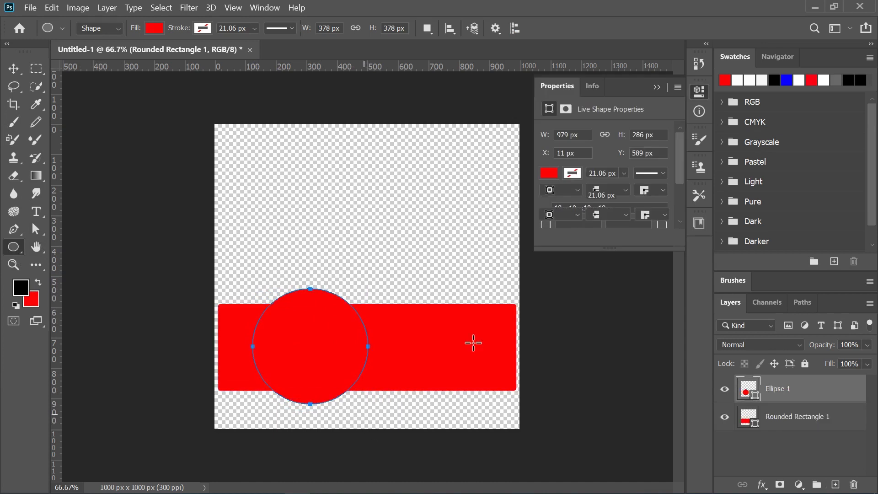
# Lock the rounded rectangle's layer and move the circle closer to the rectangle's left end, at about X 38 px.
pyautogui.click(806, 419)
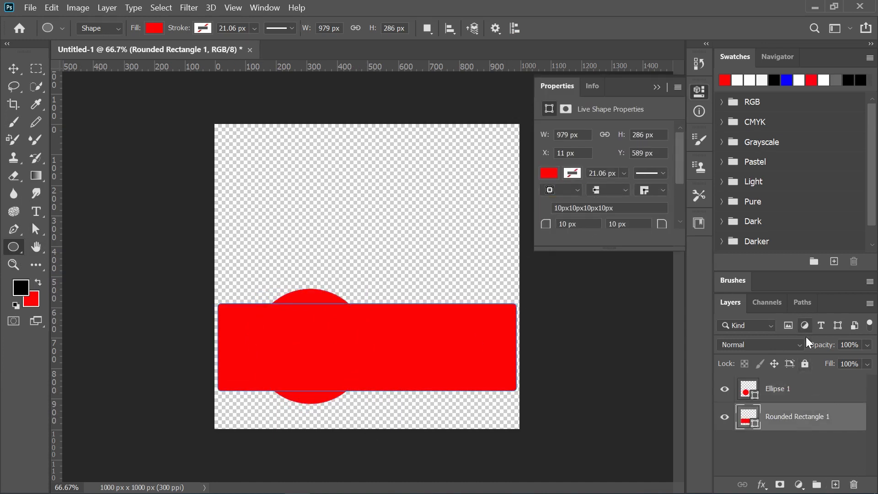
pyautogui.click(805, 363)
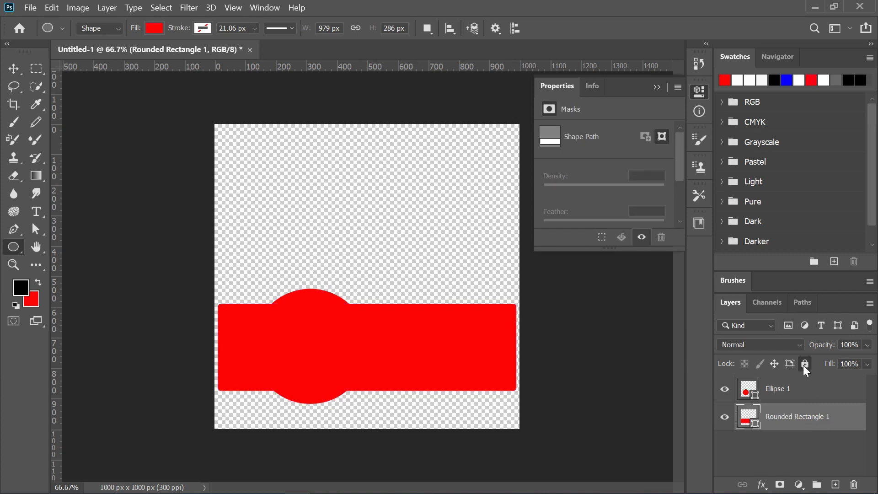
pyautogui.click(794, 398)
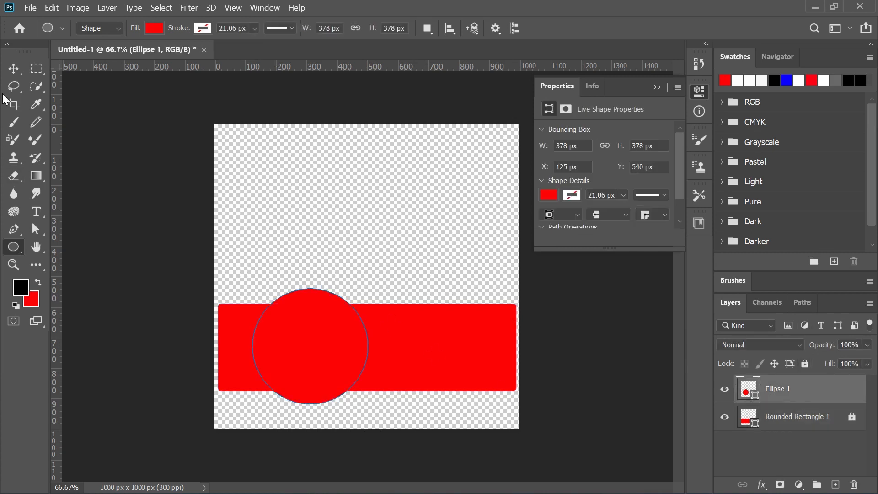
pyautogui.click(12, 69)
pyautogui.moveTo(305, 332); pyautogui.dragTo(280, 335)
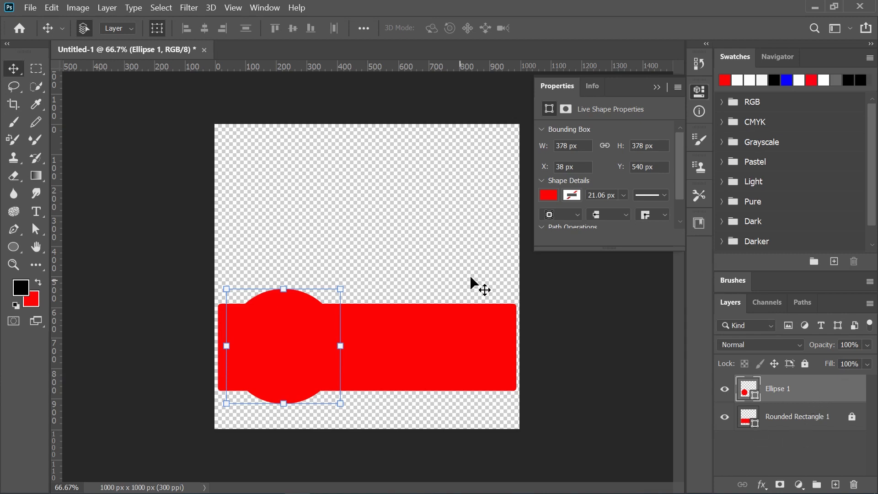
pyautogui.click(658, 86)
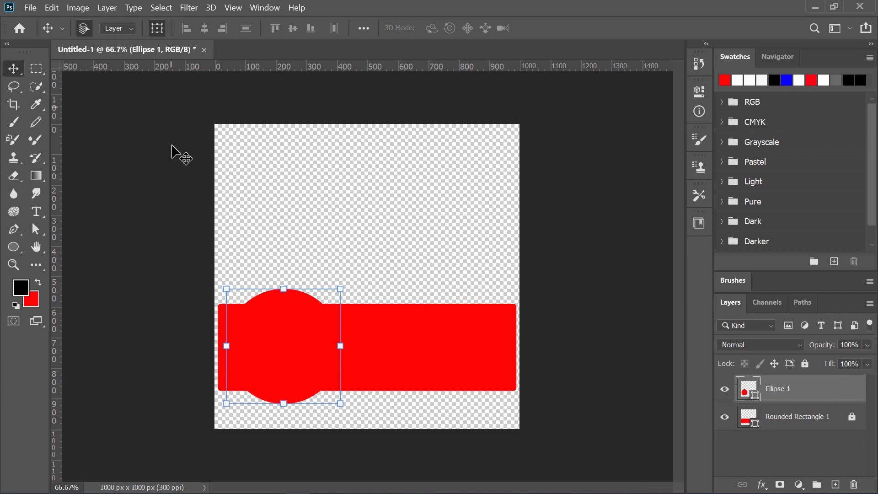
# Unlock the rounded rectangle's layer and merge it with the circle into one shape.
pyautogui.click(852, 416)
pyautogui.keyDown('shift'); pyautogui.click(789, 418); pyautogui.keyUp('shift')
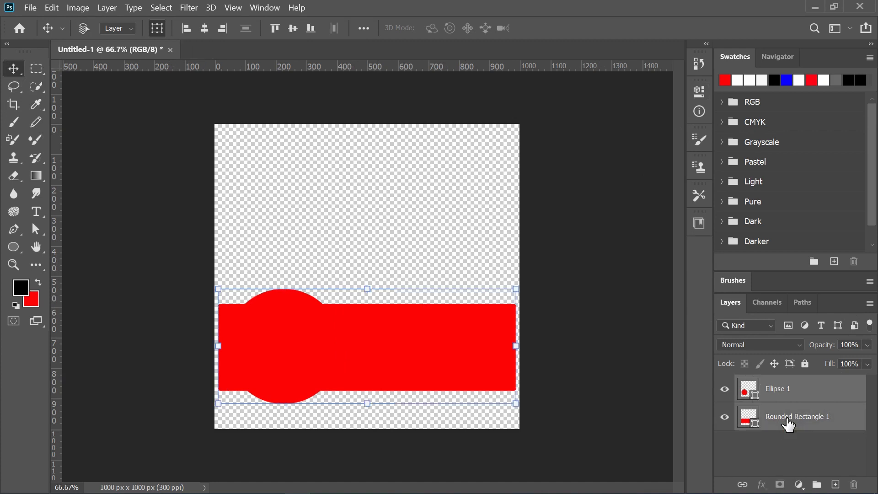
pyautogui.rightClick(785, 389)
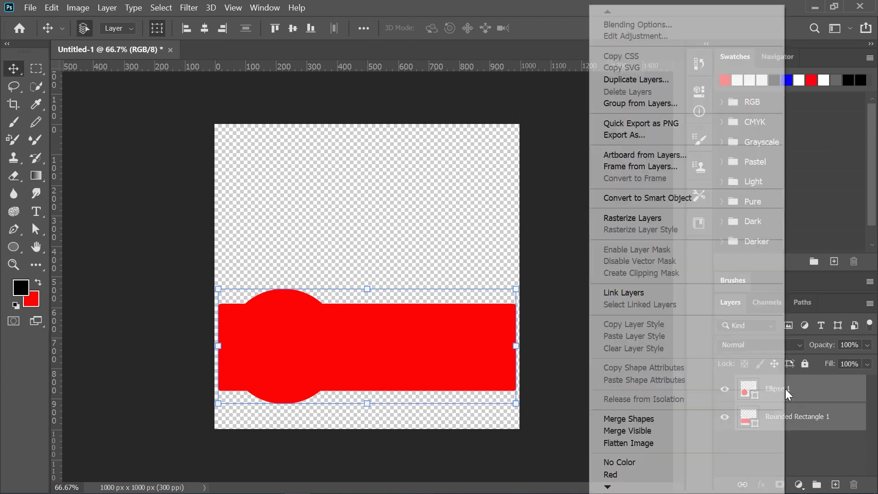
pyautogui.click(702, 419)
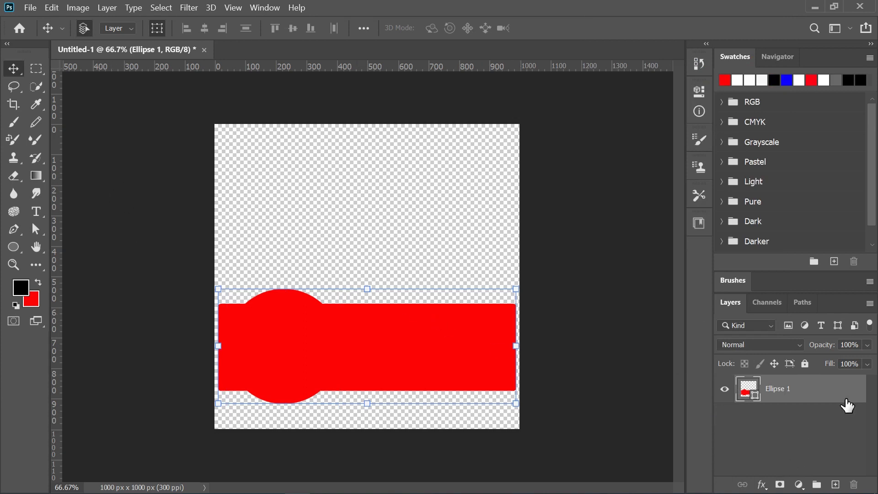
# Add a Bevel & Emboss effect to the merged shape and set its highlight color to white (ffffff).
pyautogui.rightClick(830, 396)
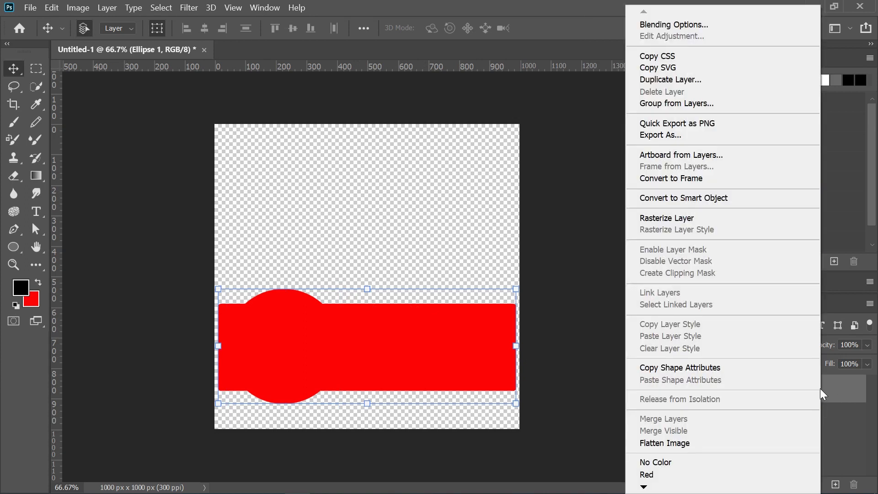
pyautogui.click(649, 25)
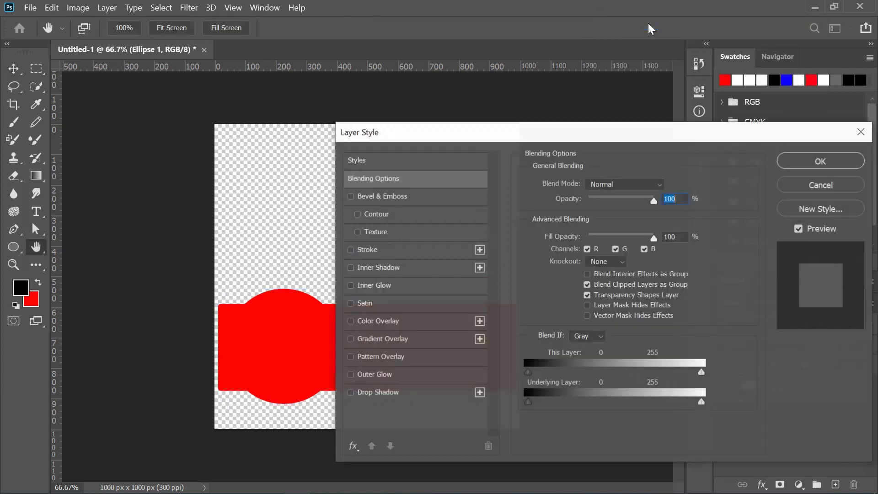
pyautogui.moveTo(486, 136); pyautogui.dragTo(657, 133)
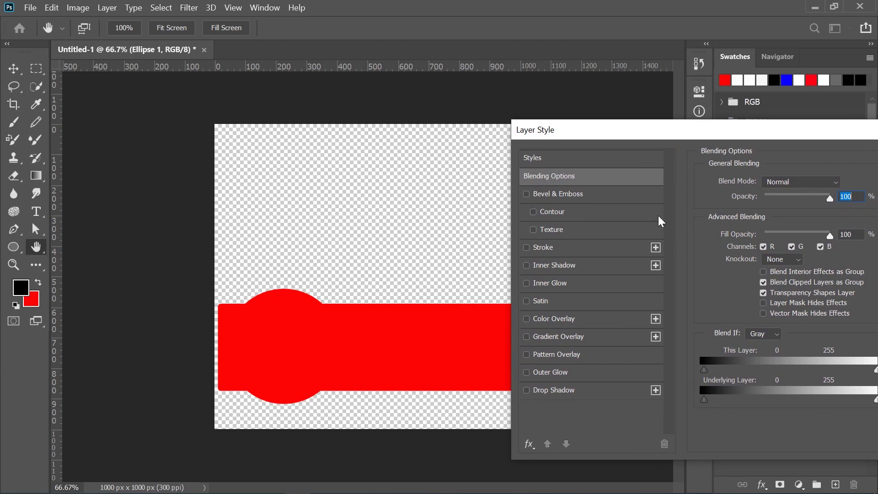
pyautogui.click(580, 194)
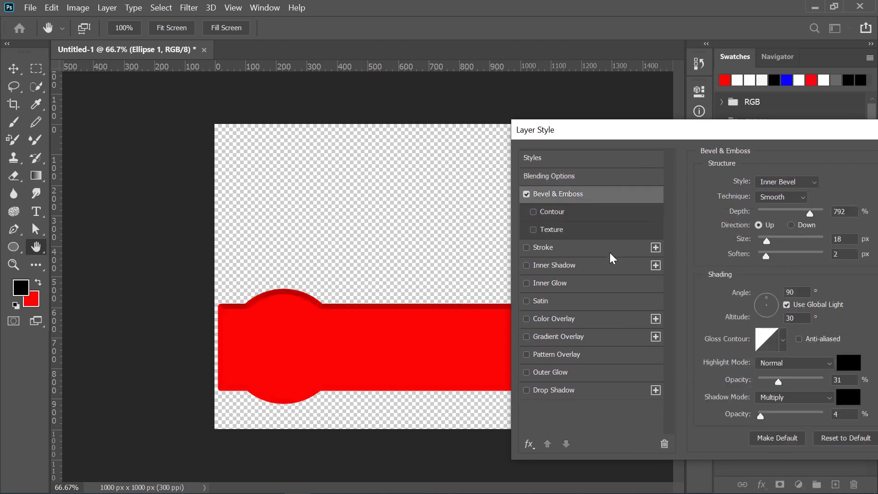
pyautogui.click(845, 366)
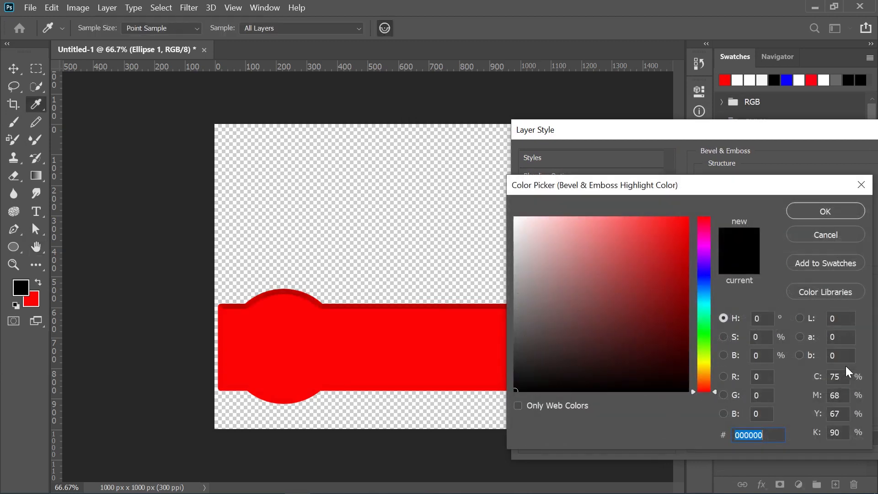
pyautogui.click(516, 218)
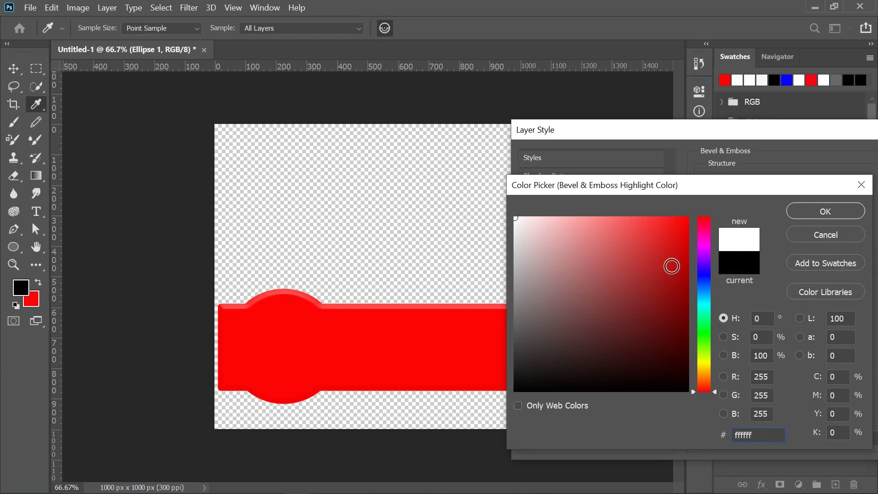
pyautogui.click(817, 212)
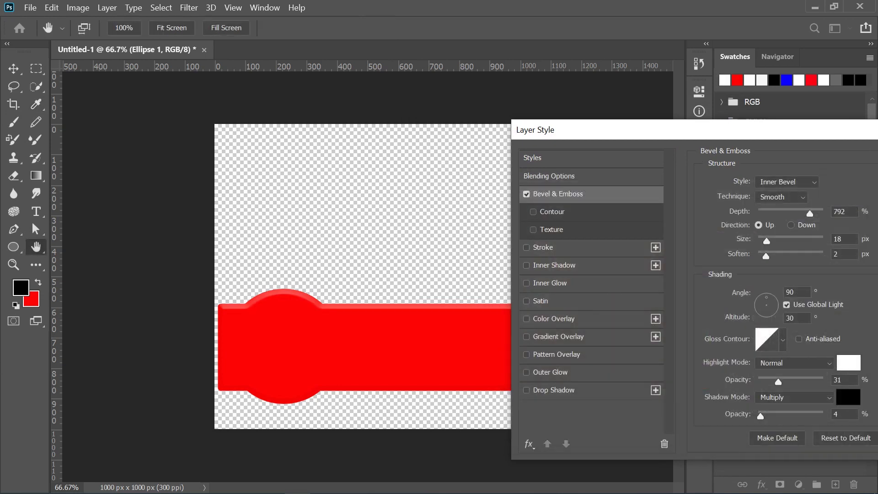
# Set the Bevel & Emboss shadow color to near-white (fdfdfd).
pyautogui.click(849, 396)
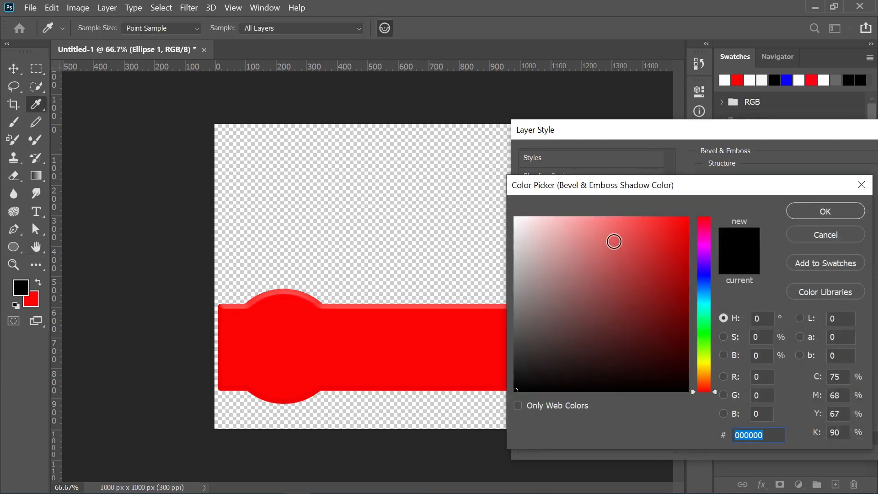
pyautogui.click(525, 230)
pyautogui.moveTo(525, 229); pyautogui.dragTo(515, 218)
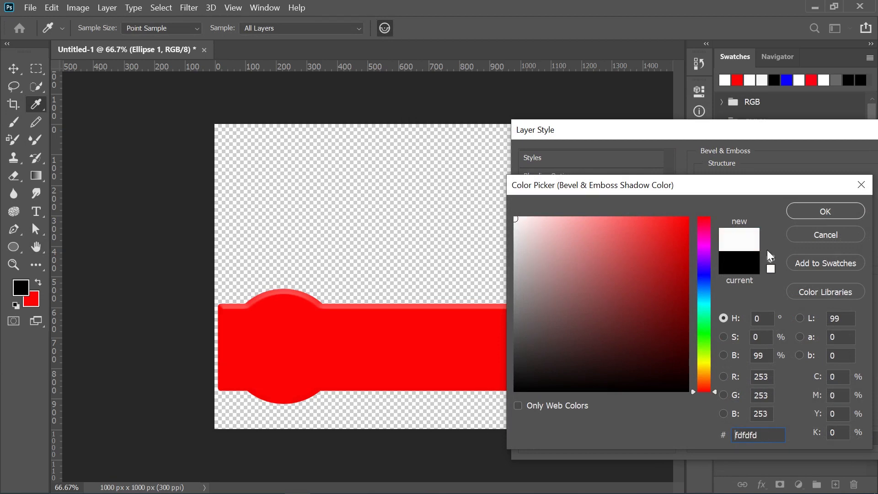
pyautogui.click(825, 210)
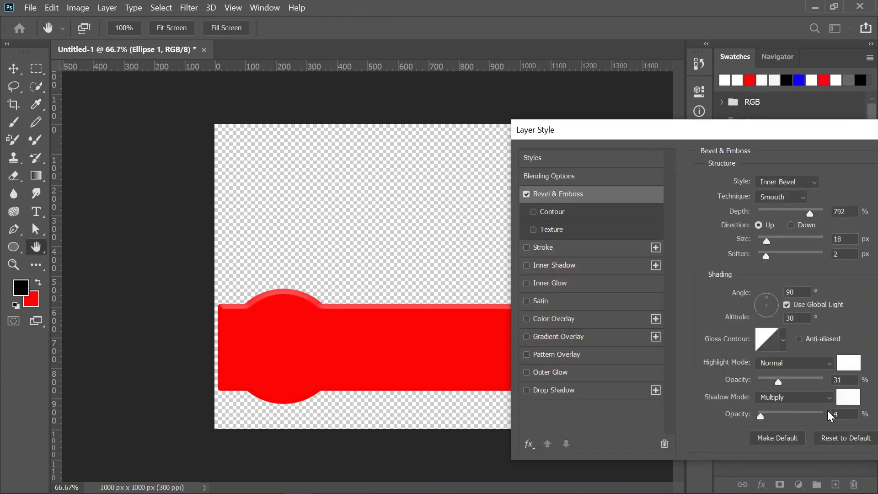
# Set the bevel's size to 177 px, soften to 16 px, and both highlight and shadow opacity to 21%.
pyautogui.moveTo(758, 415); pyautogui.dragTo(788, 376)
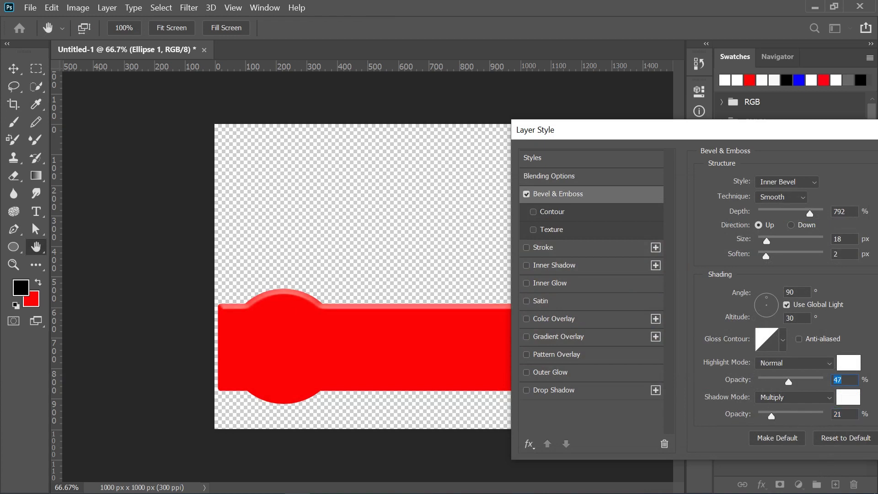
pyautogui.moveTo(767, 243); pyautogui.dragTo(778, 263)
pyautogui.moveTo(791, 378)
pyautogui.mouseDown()
pyautogui.moveTo(811, 375)
pyautogui.moveTo(773, 376)
pyautogui.mouseUp()
pyautogui.moveTo(781, 239); pyautogui.dragTo(807, 234)
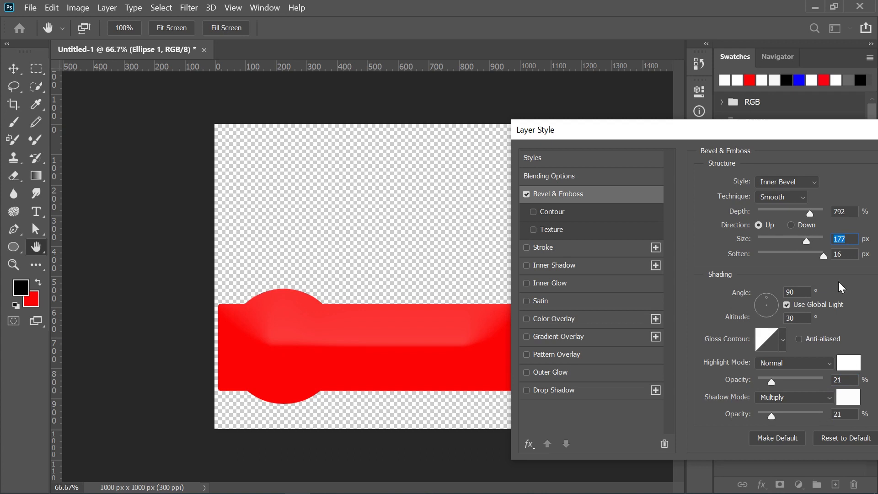
# Switch the bevel technique to Chisel Soft, with direction Up and a size of 81 px.
pyautogui.click(802, 198)
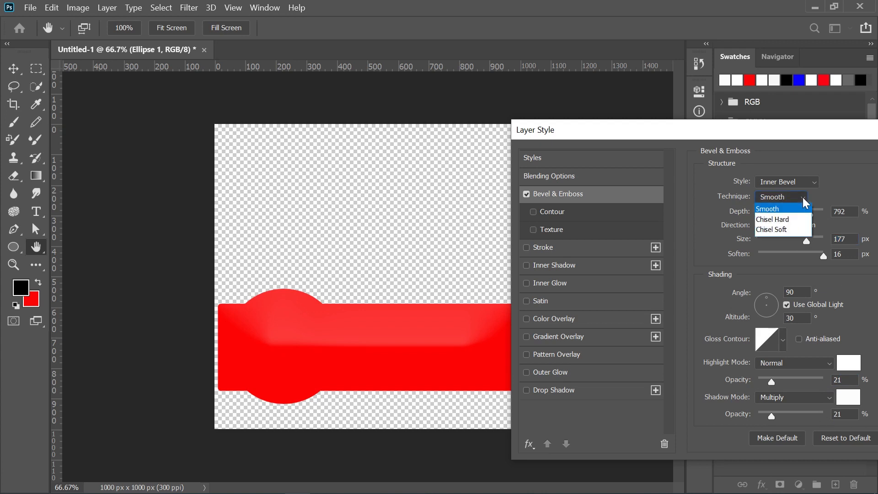
pyautogui.click(790, 228)
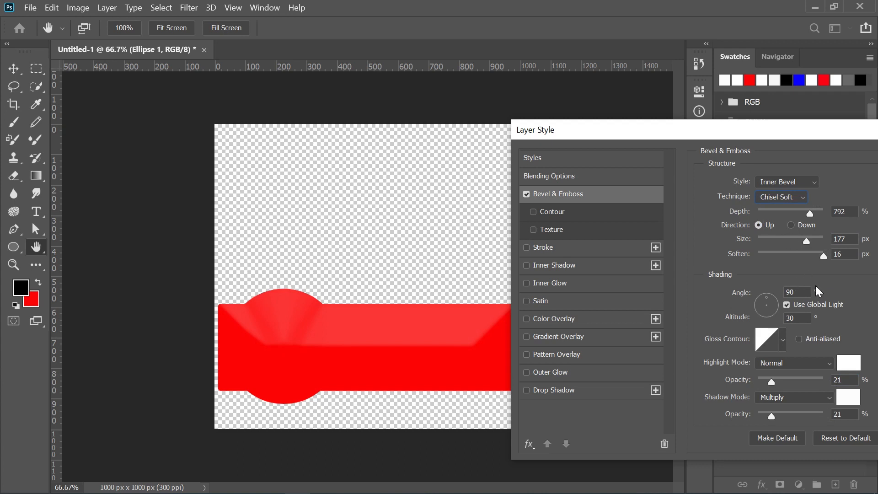
pyautogui.moveTo(808, 240); pyautogui.dragTo(778, 240)
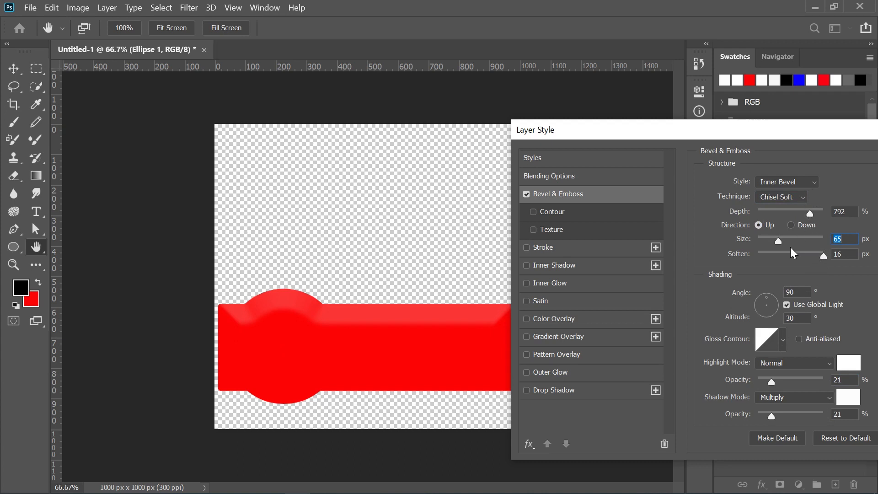
pyautogui.click(790, 224)
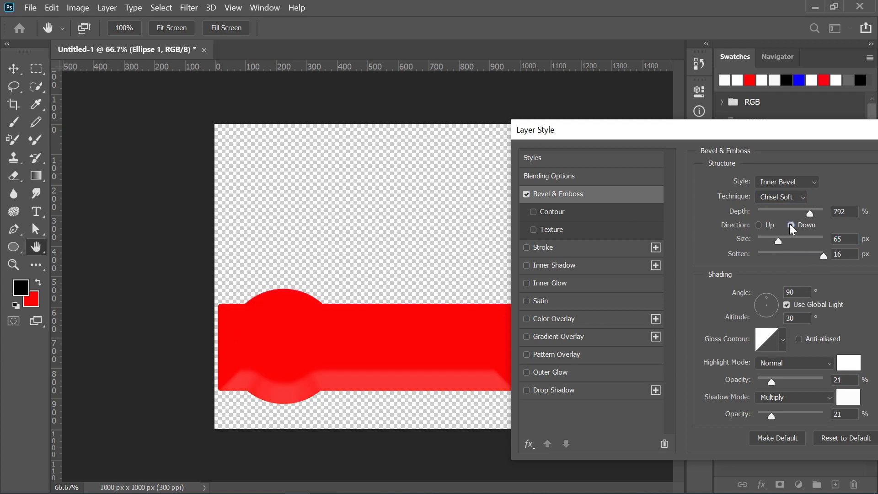
pyautogui.click(769, 225)
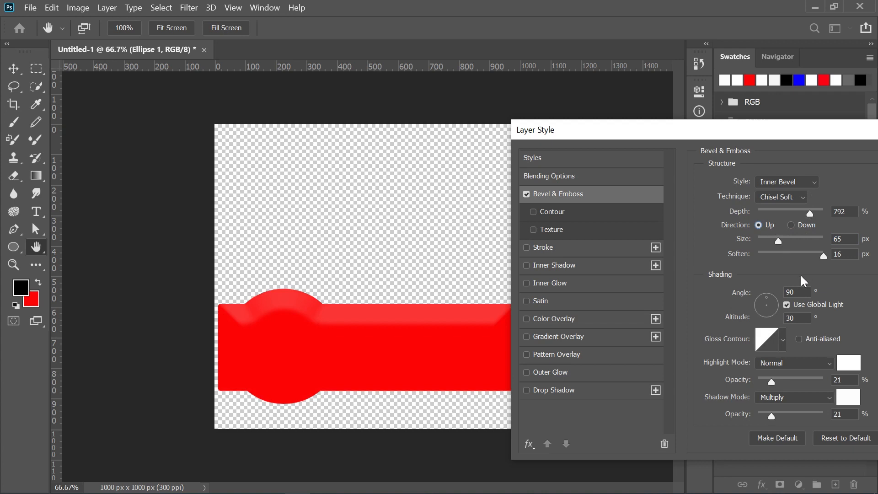
pyautogui.moveTo(778, 238)
pyautogui.mouseDown()
pyautogui.moveTo(792, 231)
pyautogui.moveTo(783, 232)
pyautogui.mouseUp()
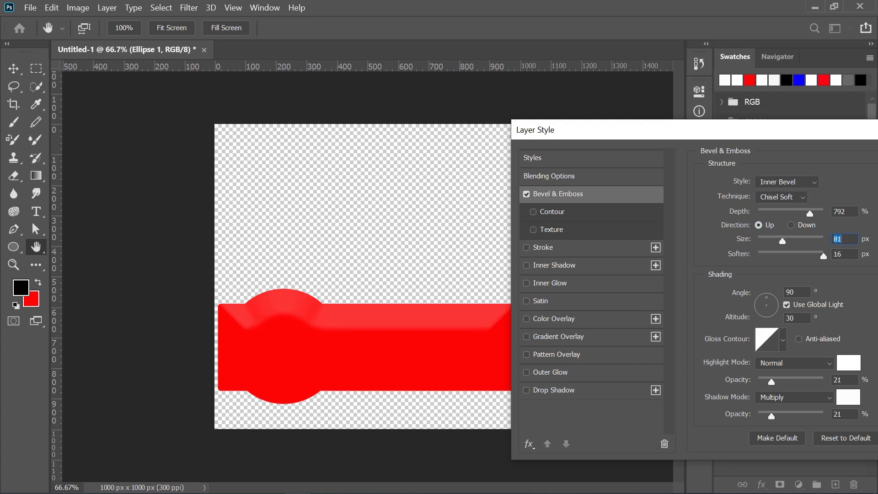
# Set the bevel's shadow mode to Normal, with highlight opacity at 38% and shadow opacity at 15%.
pyautogui.moveTo(774, 382); pyautogui.dragTo(789, 374)
pyautogui.moveTo(780, 374); pyautogui.dragTo(769, 373)
pyautogui.moveTo(767, 409); pyautogui.dragTo(788, 407)
pyautogui.click(798, 397)
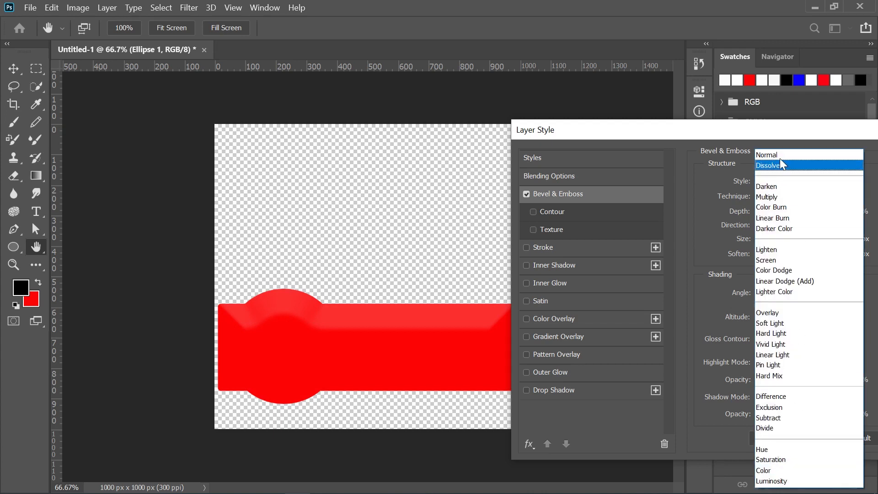
pyautogui.click(779, 155)
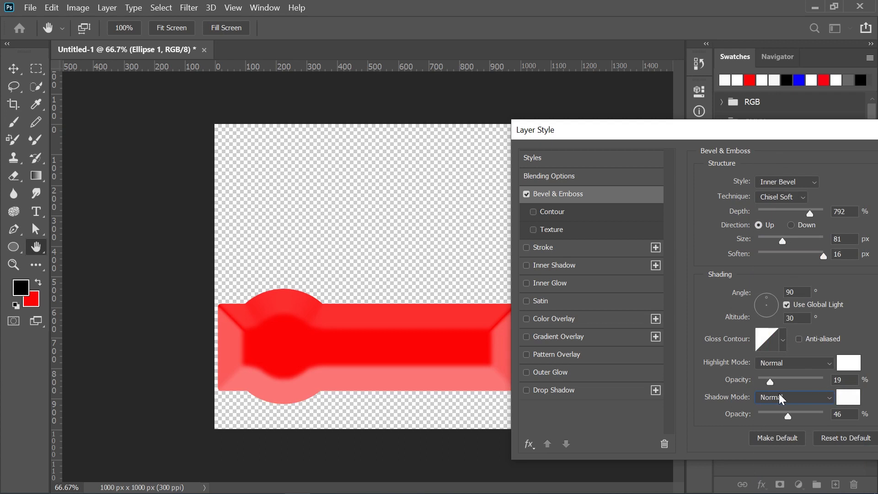
pyautogui.moveTo(787, 413)
pyautogui.mouseDown()
pyautogui.moveTo(764, 405)
pyautogui.moveTo(773, 380)
pyautogui.moveTo(783, 376)
pyautogui.mouseUp()
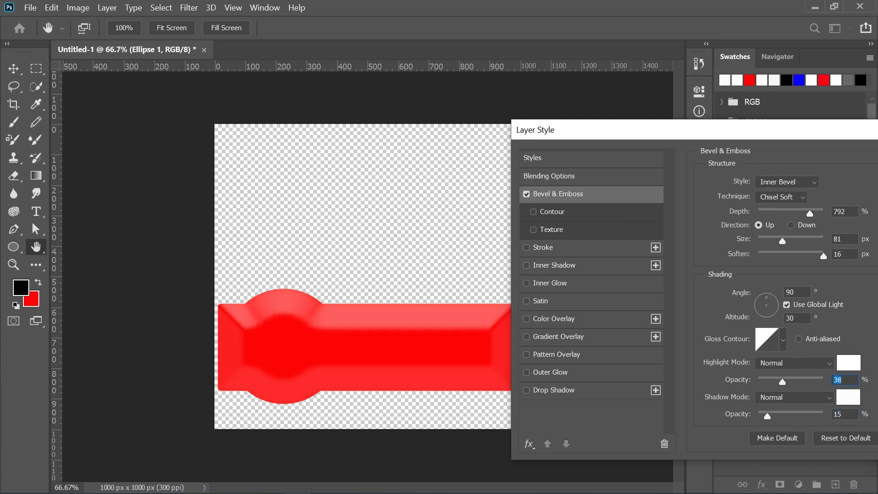
# Reduce the bevel's size to 32 px and set its soften value to 14 px.
pyautogui.moveTo(813, 254); pyautogui.dragTo(770, 245)
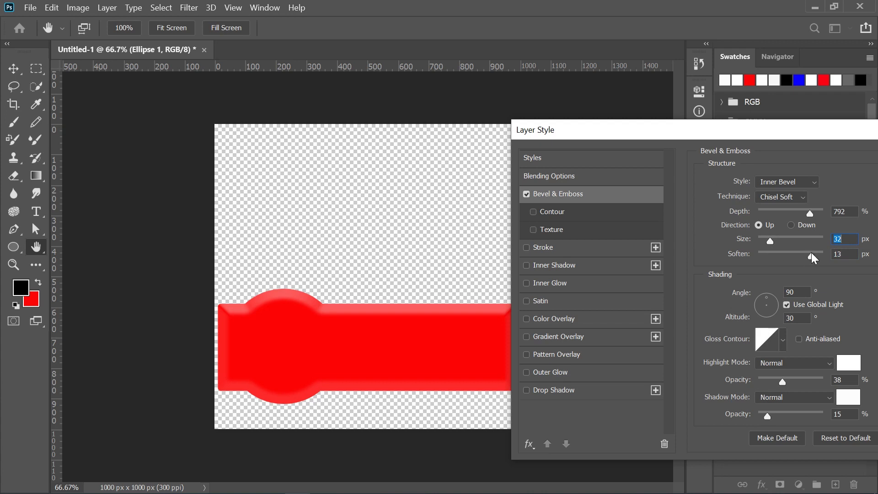
pyautogui.moveTo(818, 254); pyautogui.dragTo(788, 255)
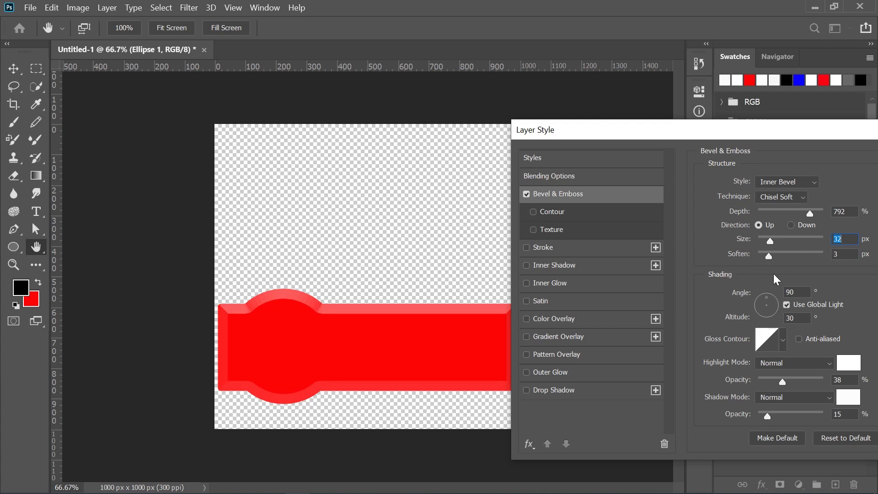
pyautogui.moveTo(793, 273); pyautogui.dragTo(805, 271)
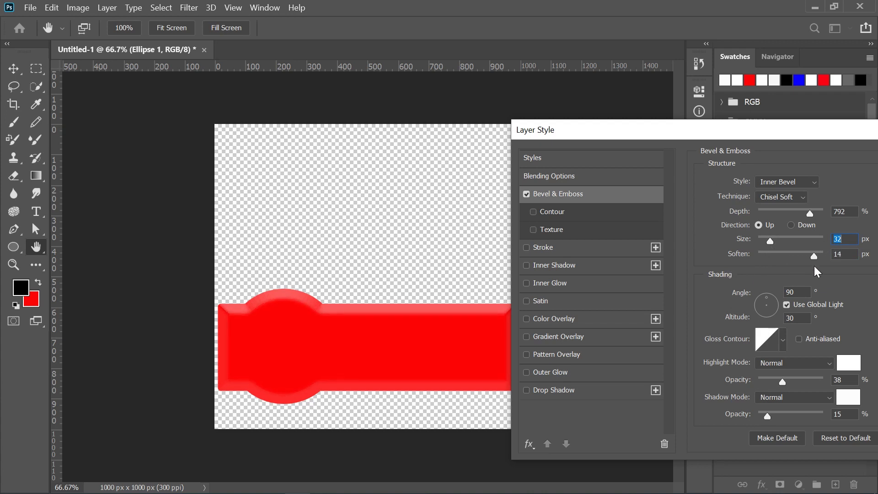
pyautogui.press('Tab')
# Add a Drop Shadow with a distance of 10 px and a size of 29 px, and apply the layer style.
pyautogui.click(584, 390)
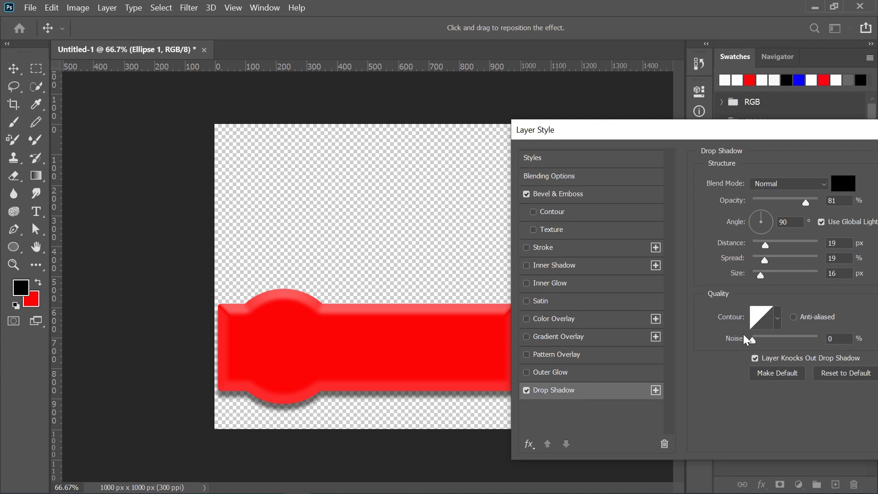
pyautogui.moveTo(768, 241); pyautogui.dragTo(761, 243)
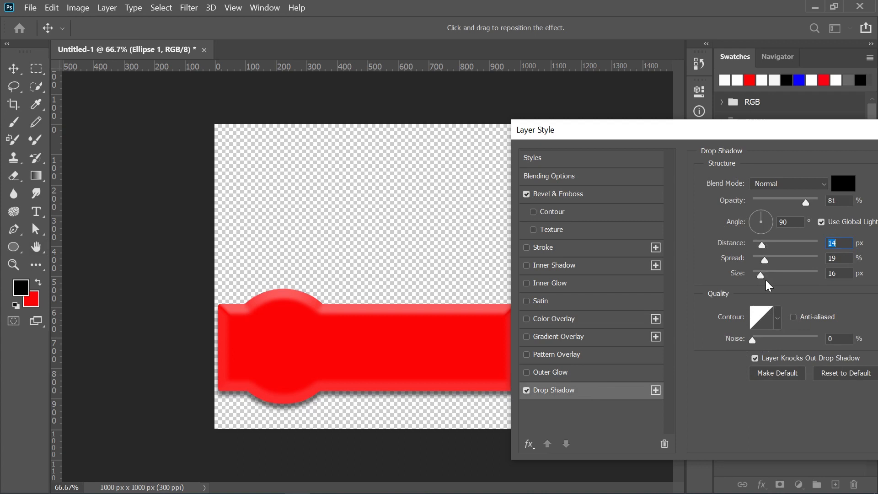
pyautogui.moveTo(761, 272); pyautogui.dragTo(764, 273)
pyautogui.click(758, 244)
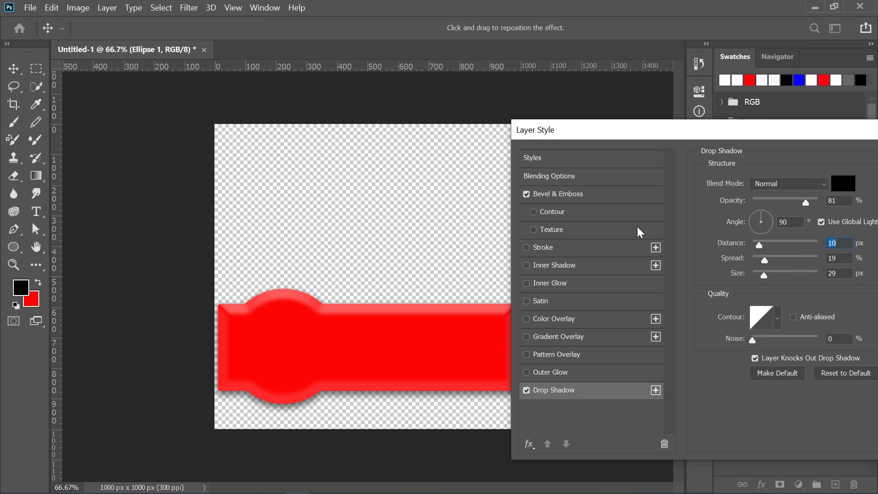
pyautogui.moveTo(788, 131); pyautogui.dragTo(659, 159)
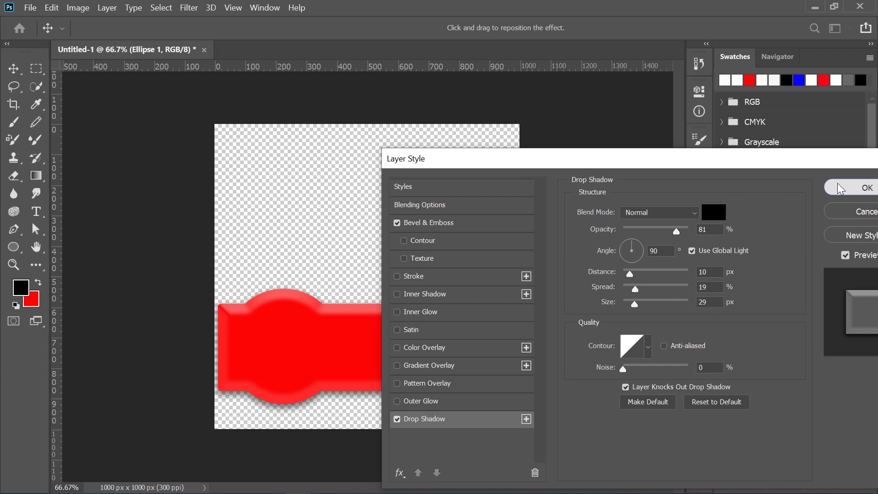
pyautogui.click(858, 187)
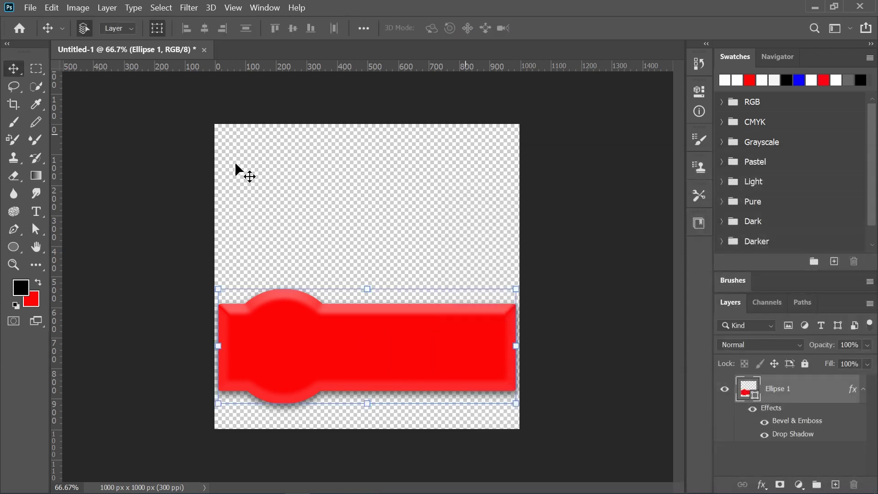
# Choose the solid round YouTube icon from the 160-Social Media_Custom-Shapes-Icons set for the Custom Shape tool.
pyautogui.moveTo(21, 244); pyautogui.dragTo(67, 311)
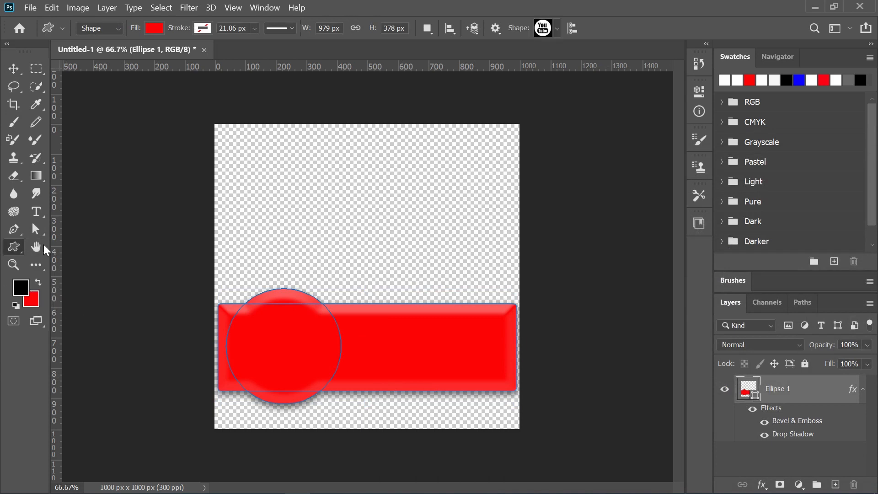
pyautogui.click(557, 28)
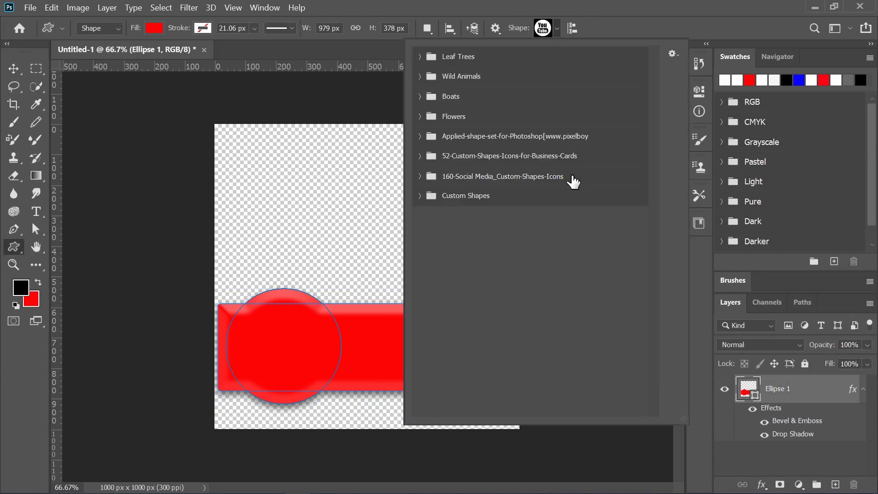
pyautogui.click(426, 178)
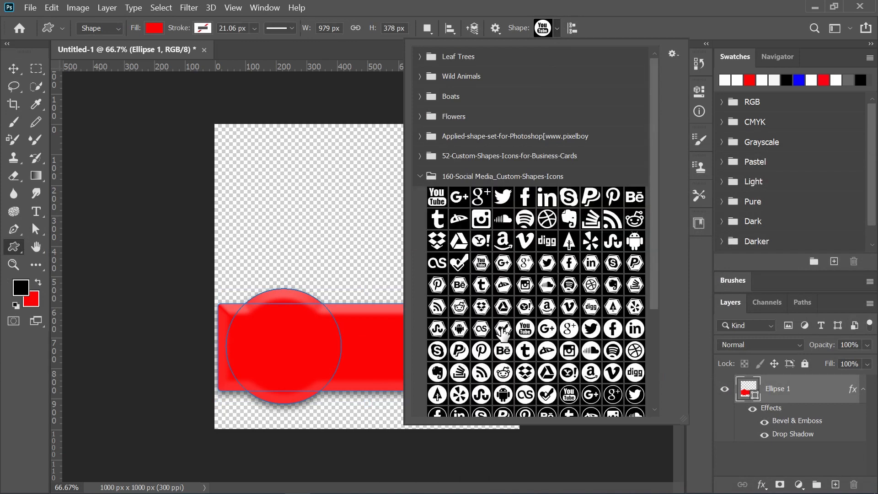
pyautogui.click(533, 335)
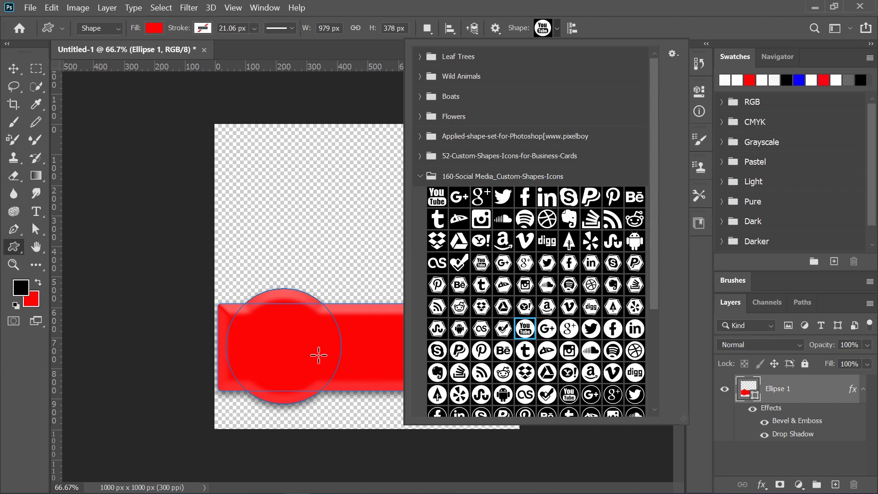
pyautogui.click(284, 298)
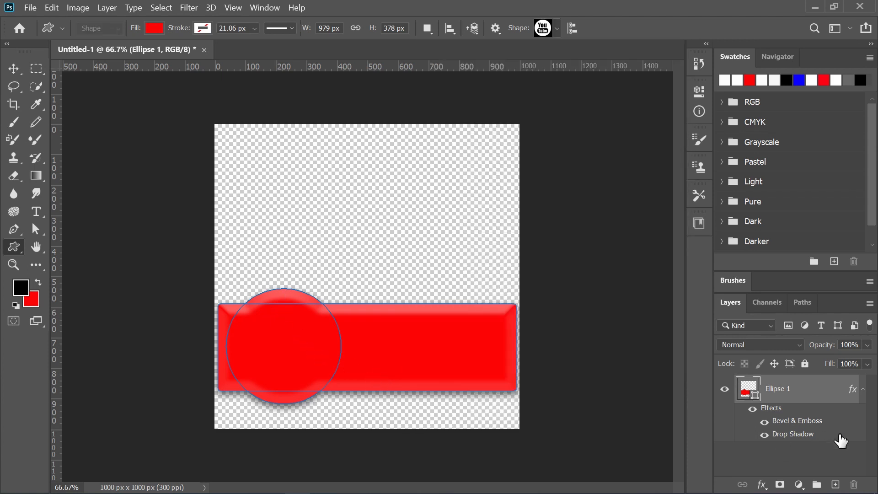
# Add a new layer above the banner shape and set the foreground color to near-white (fbfbfb).
pyautogui.click(835, 484)
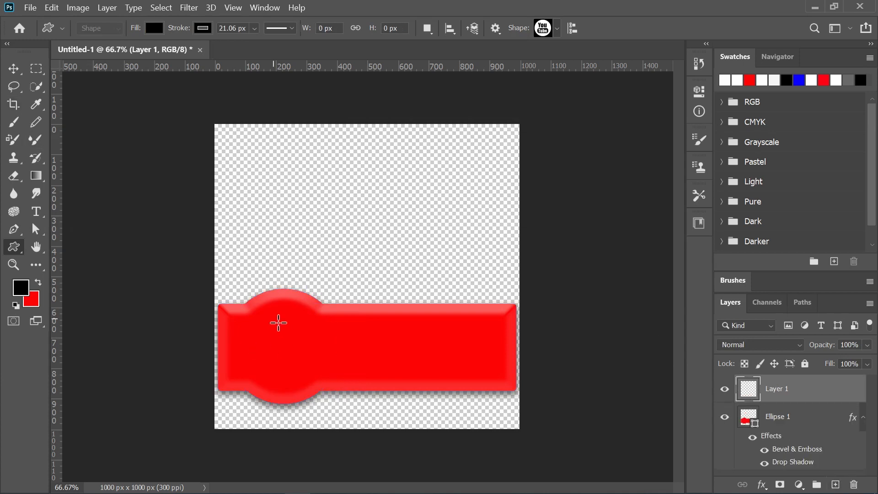
pyautogui.click(21, 288)
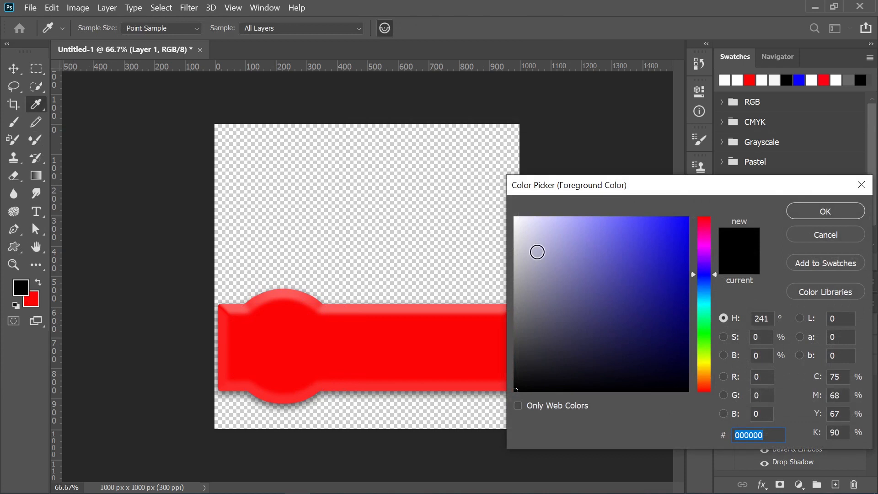
pyautogui.click(515, 221)
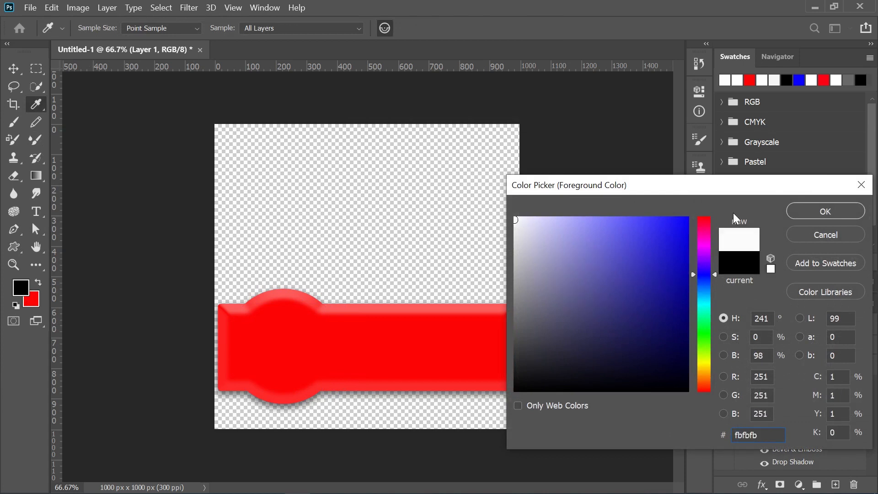
pyautogui.click(819, 210)
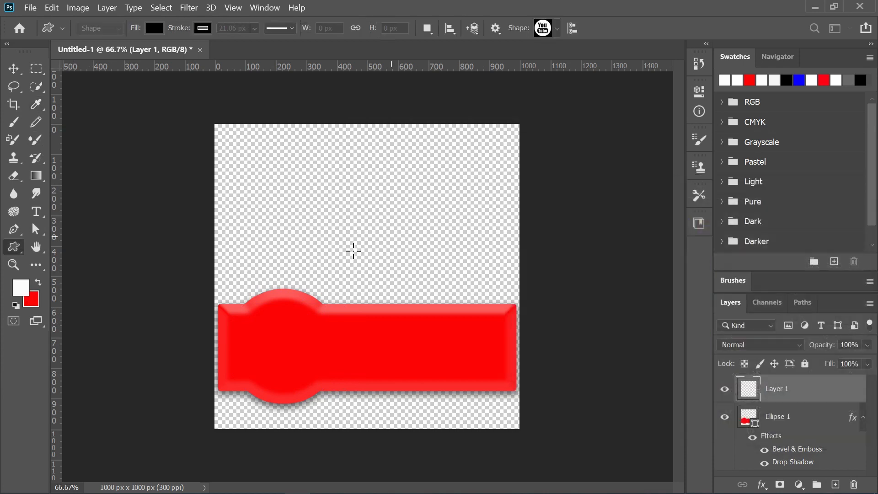
# Draw the YouTube icon about 307 px wide over the banner's circle and make its stroke white.
pyautogui.moveTo(272, 314); pyautogui.dragTo(366, 448)
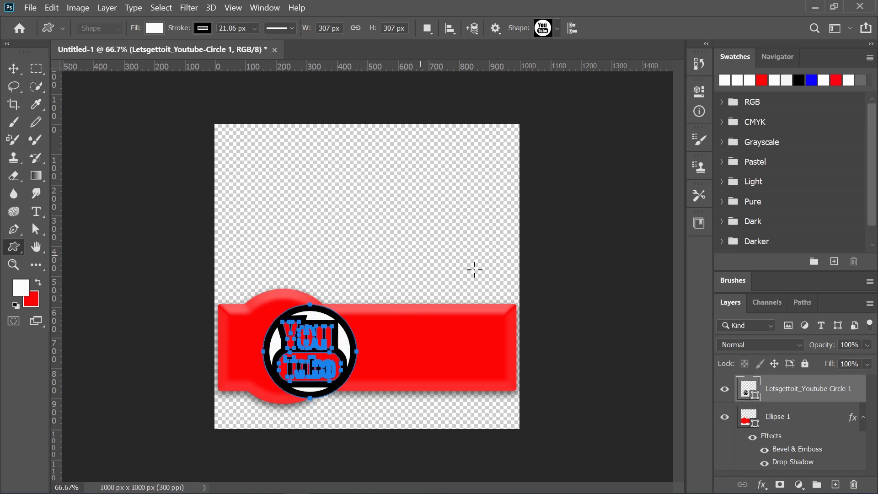
pyautogui.click(203, 28)
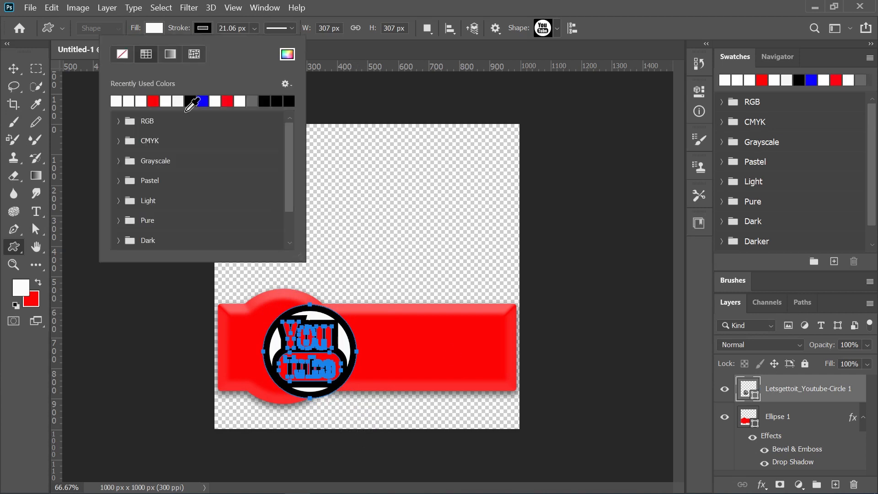
pyautogui.click(145, 117)
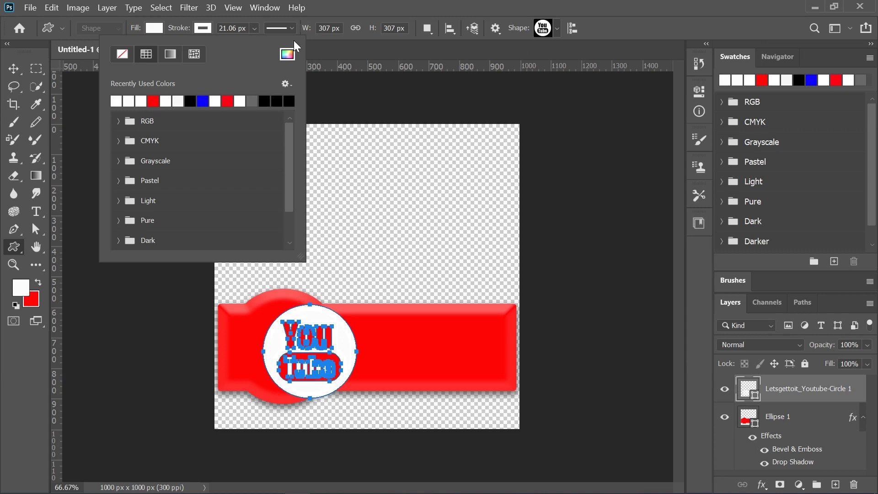
# Lock the Ellipse 1 banner layer.
pyautogui.click(14, 68)
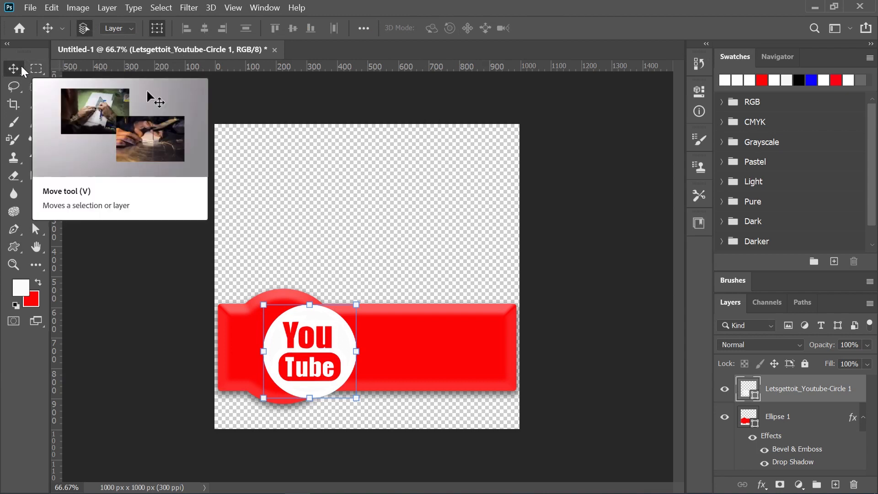
pyautogui.click(781, 420)
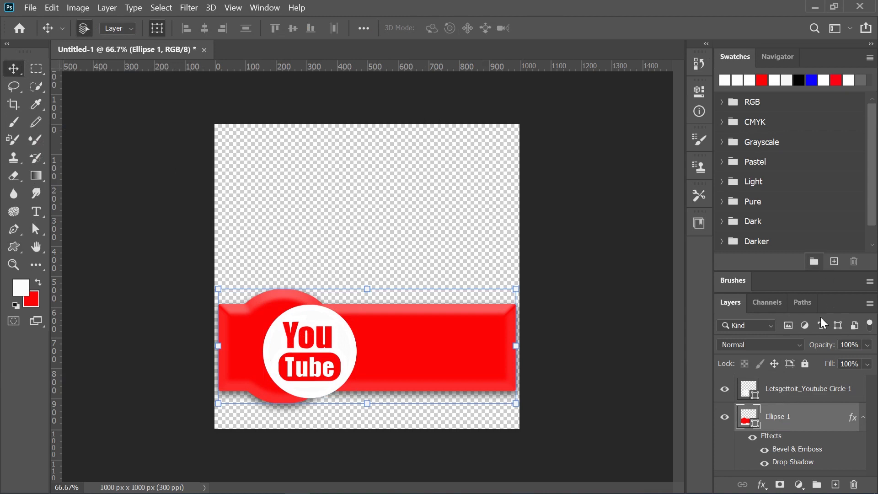
pyautogui.click(805, 365)
# Move the YouTube icon so it sits centered inside the banner's red circle.
pyautogui.click(800, 390)
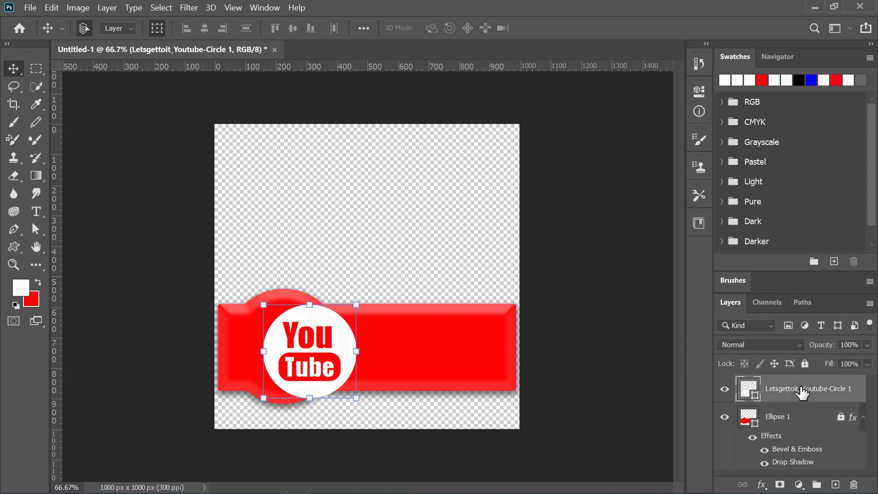
pyautogui.click(305, 349)
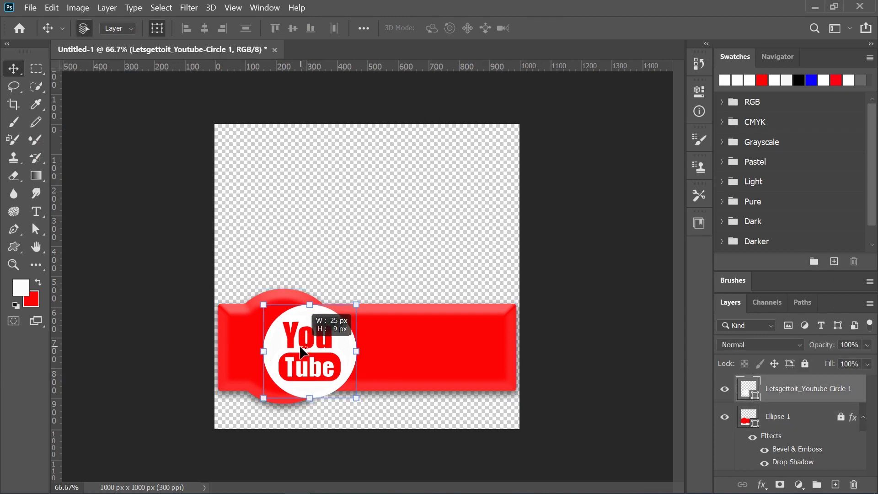
pyautogui.moveTo(281, 346); pyautogui.dragTo(256, 339)
pyautogui.press('Down')
pyautogui.press('Down')
pyautogui.press('Down')
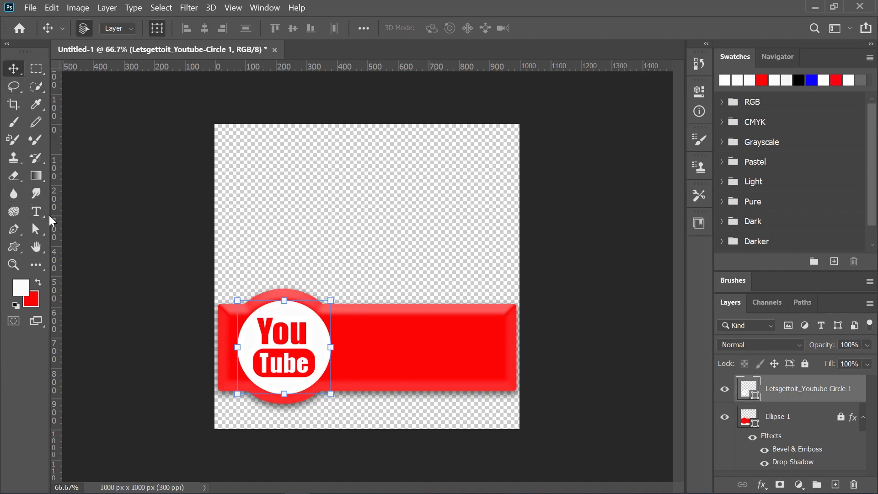
# Start a horizontal text line on the red banner beside the YouTube icon, using the Ethnocentric font at 16 pt.
pyautogui.click(37, 212)
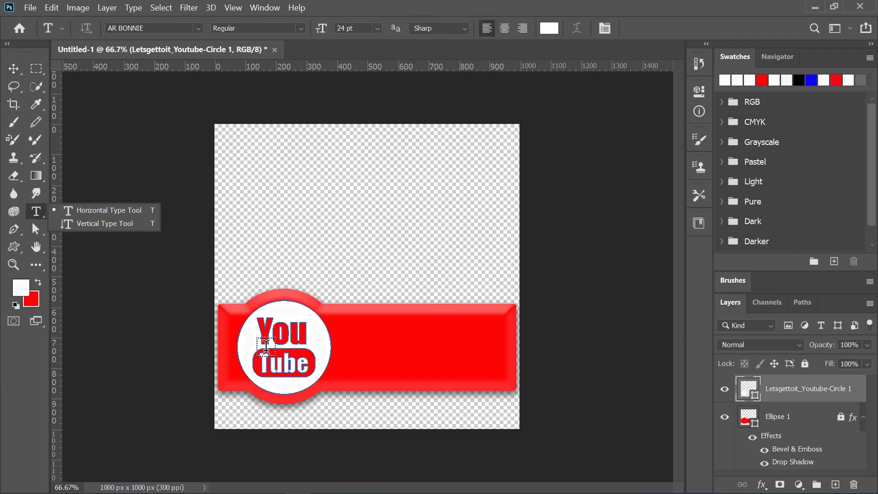
pyautogui.click(361, 347)
pyautogui.click(357, 340)
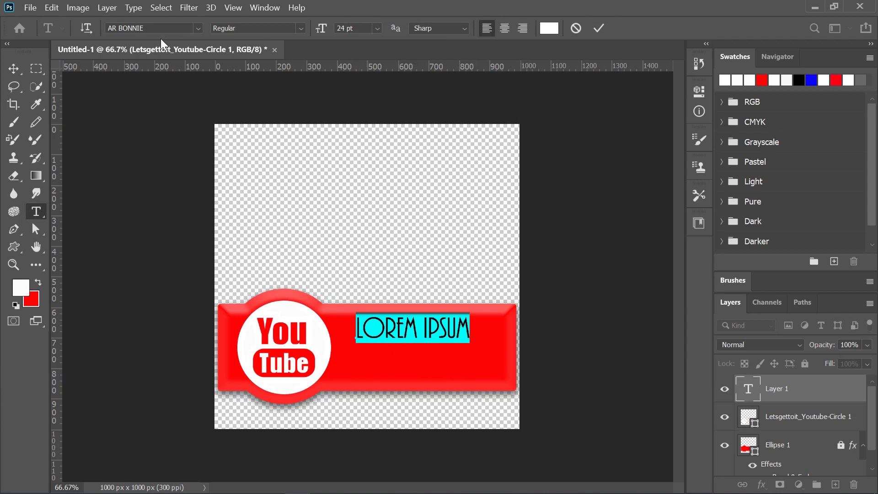
pyautogui.click(198, 28)
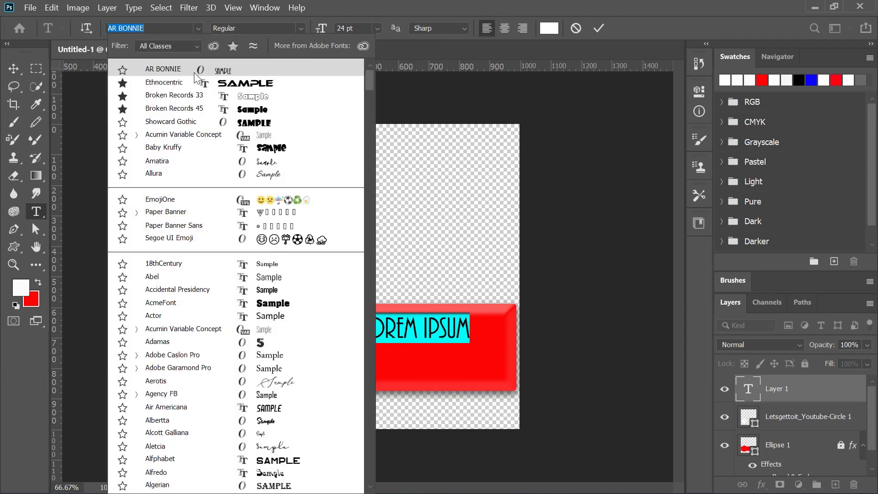
pyautogui.click(259, 81)
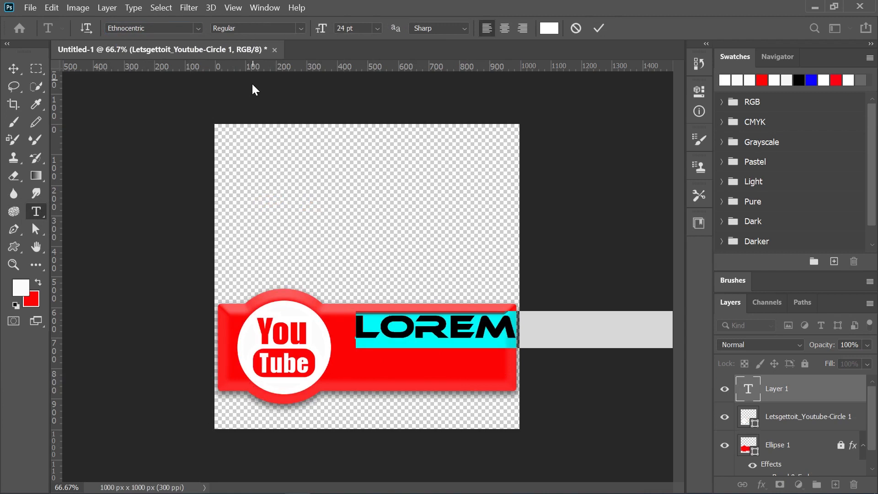
pyautogui.click(381, 28)
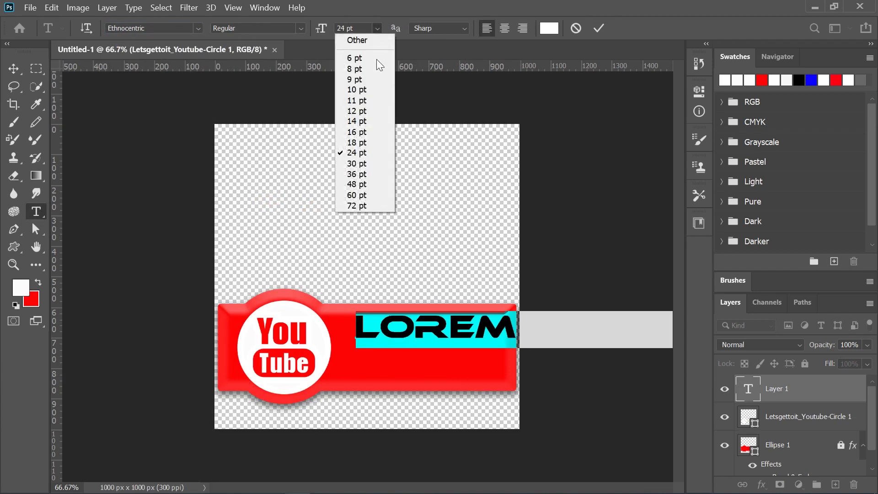
pyautogui.click(365, 131)
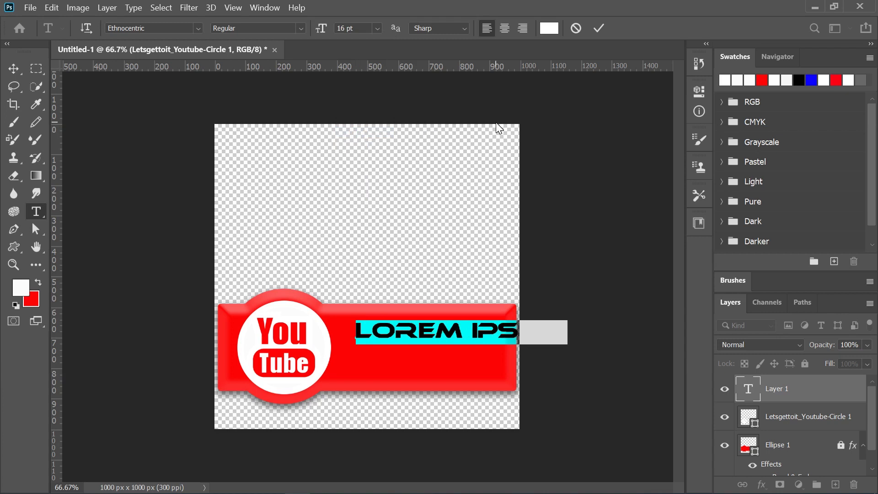
# Enter "subscrib" as the white text on the upper part of the banner.
pyautogui.write('S')
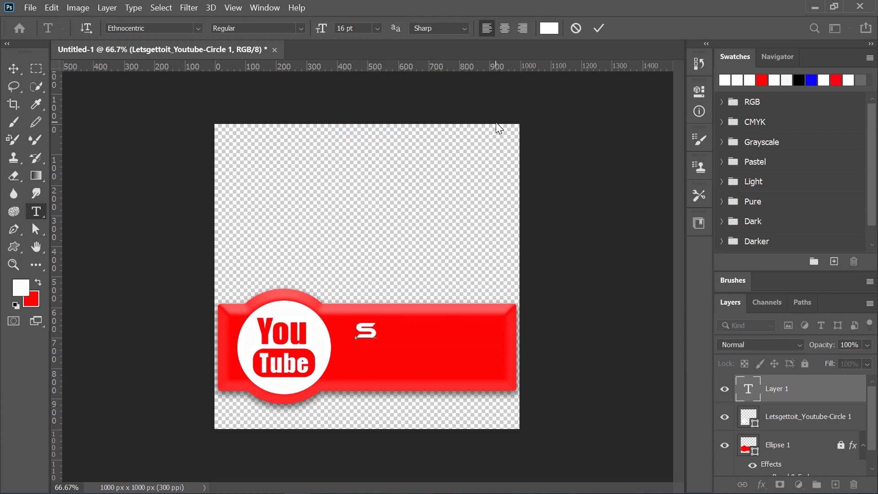
pyautogui.write('UB')
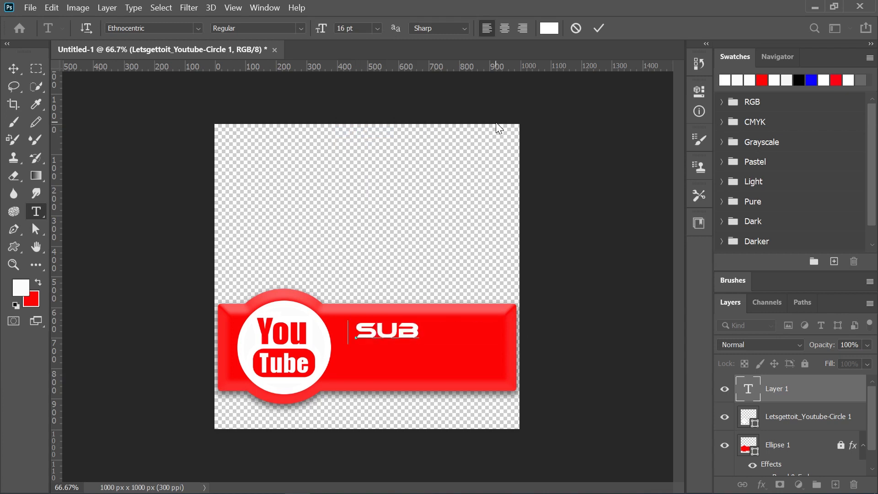
pyautogui.write('SCRIB')
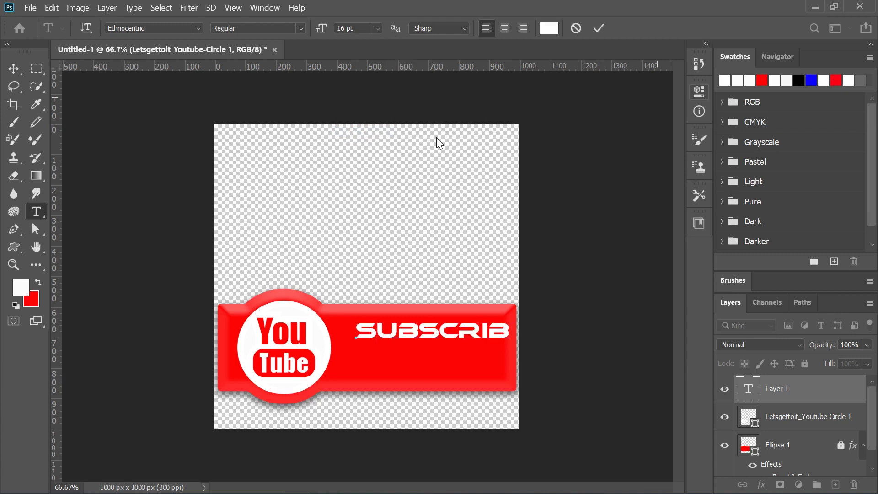
# Move the "subscrib" text closer to the YouTube icon and enlarge it slightly to about 16.8 pt.
pyautogui.click(14, 68)
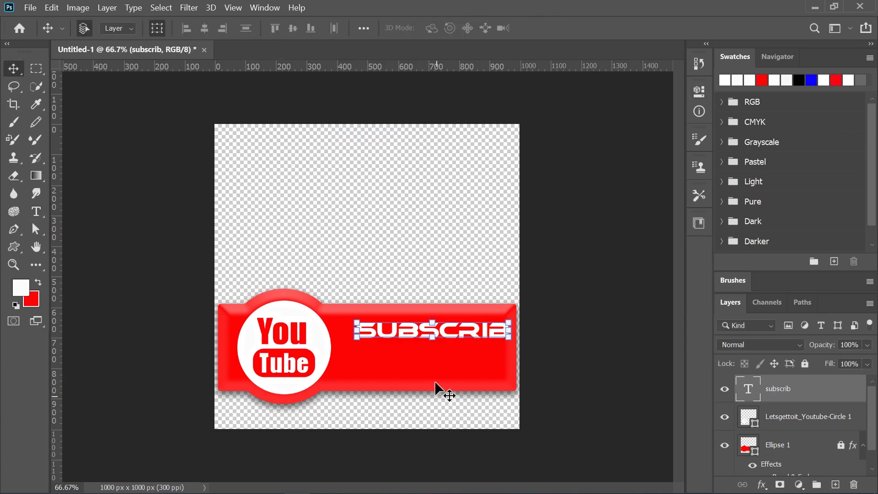
pyautogui.moveTo(407, 334); pyautogui.dragTo(390, 337)
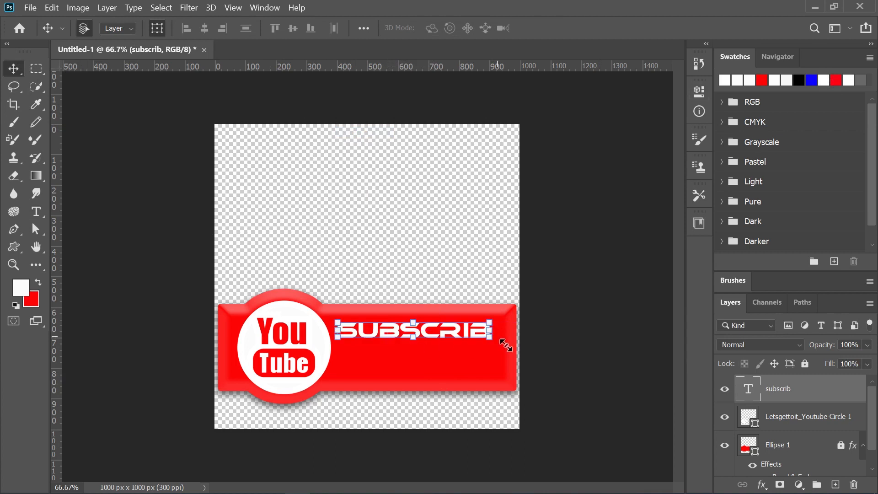
pyautogui.hotkey('ctrl', 't')
pyautogui.moveTo(499, 341); pyautogui.dragTo(508, 338)
pyautogui.click(645, 29)
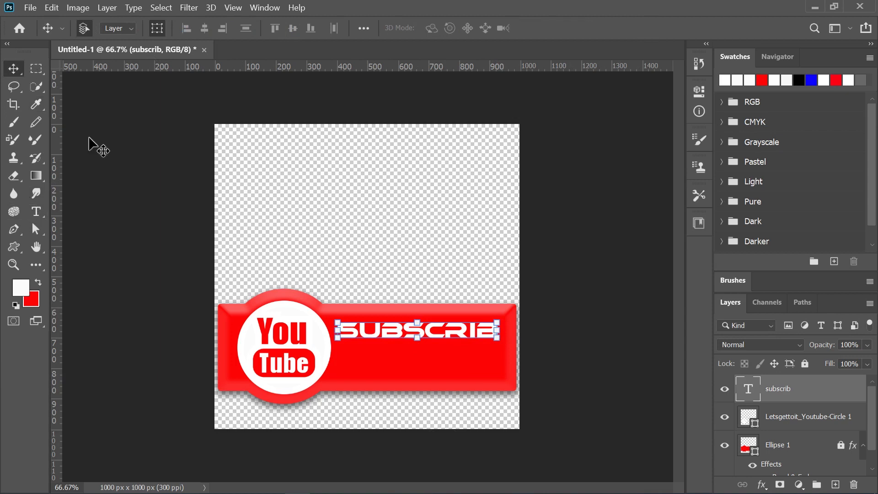
# Start a second horizontal text line on the banner below the "subscrib" text.
pyautogui.click(36, 211)
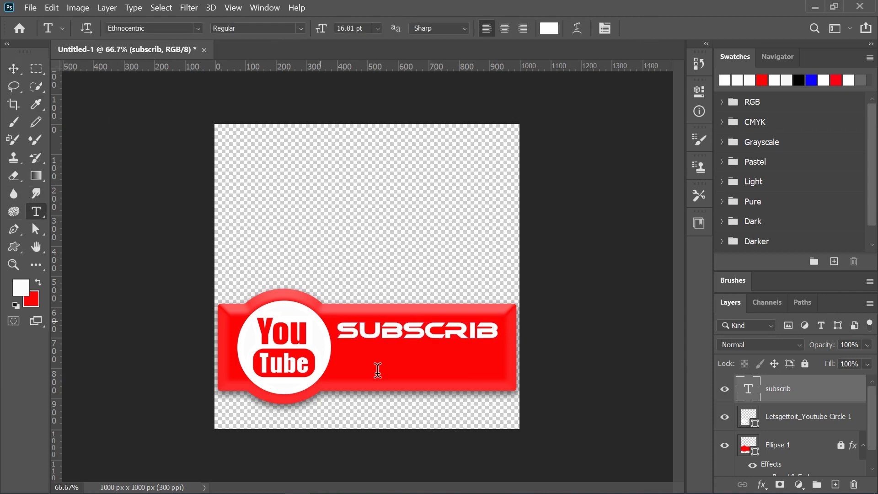
pyautogui.click(362, 372)
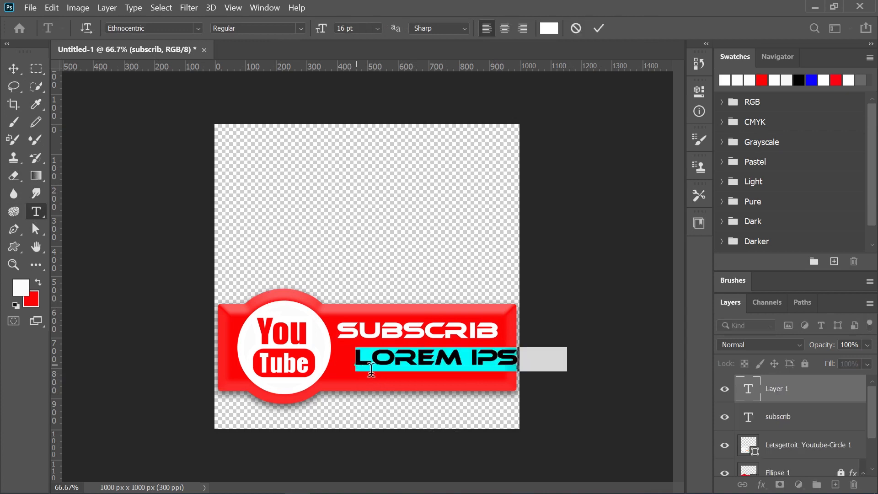